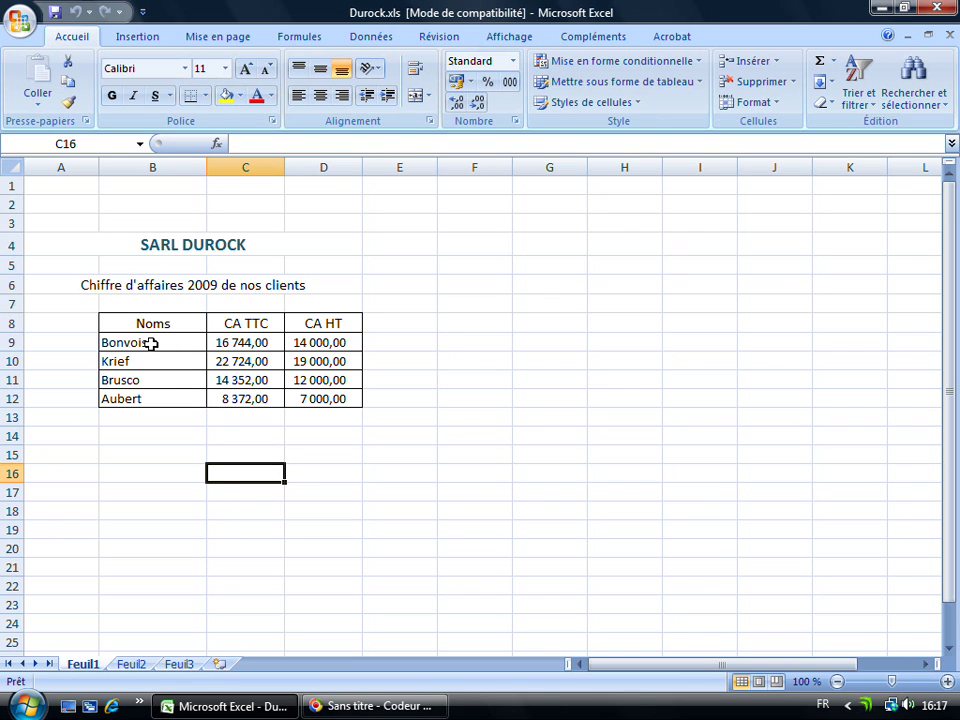
Insert an exploded 3D pie chart from the client names in B9:B12 and the CA HT amounts in D9:D12
{"action": "left_click_drag", "start_coordinate": [150, 343], "coordinate": [151, 397]}
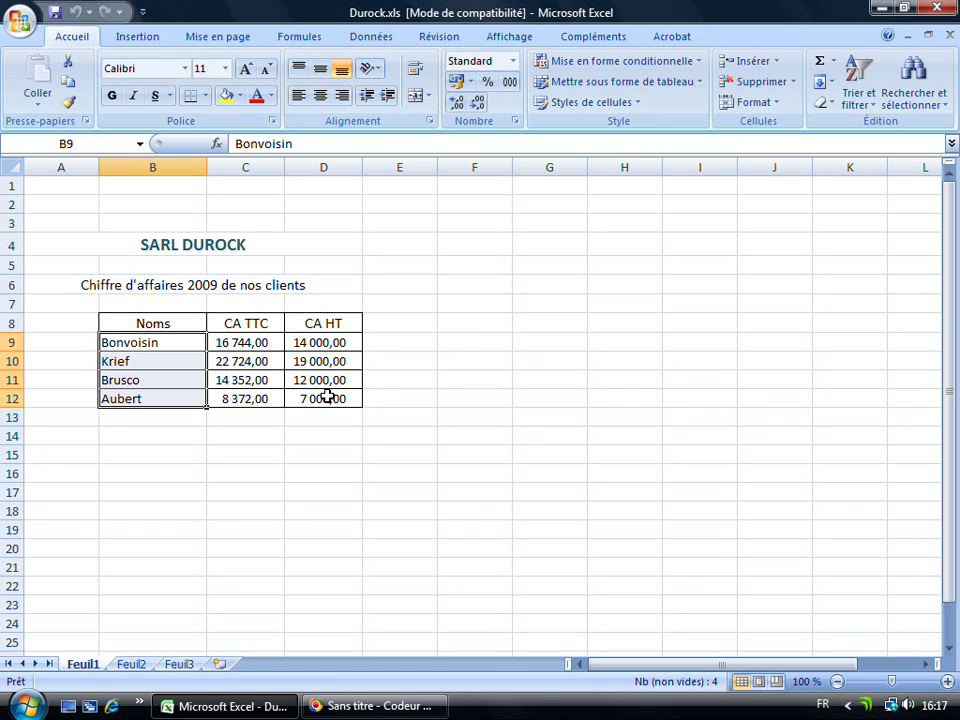
{"action": "left_click_drag", "start_coordinate": [343, 341], "coordinate": [341, 398]}
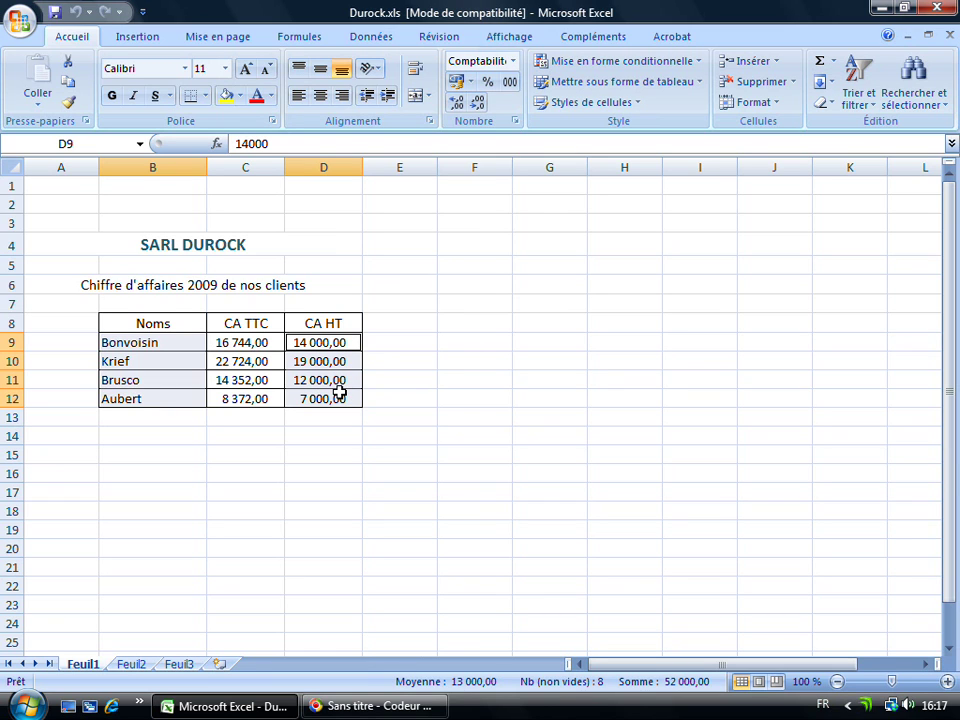
{"action": "left_click", "coordinate": [145, 38]}
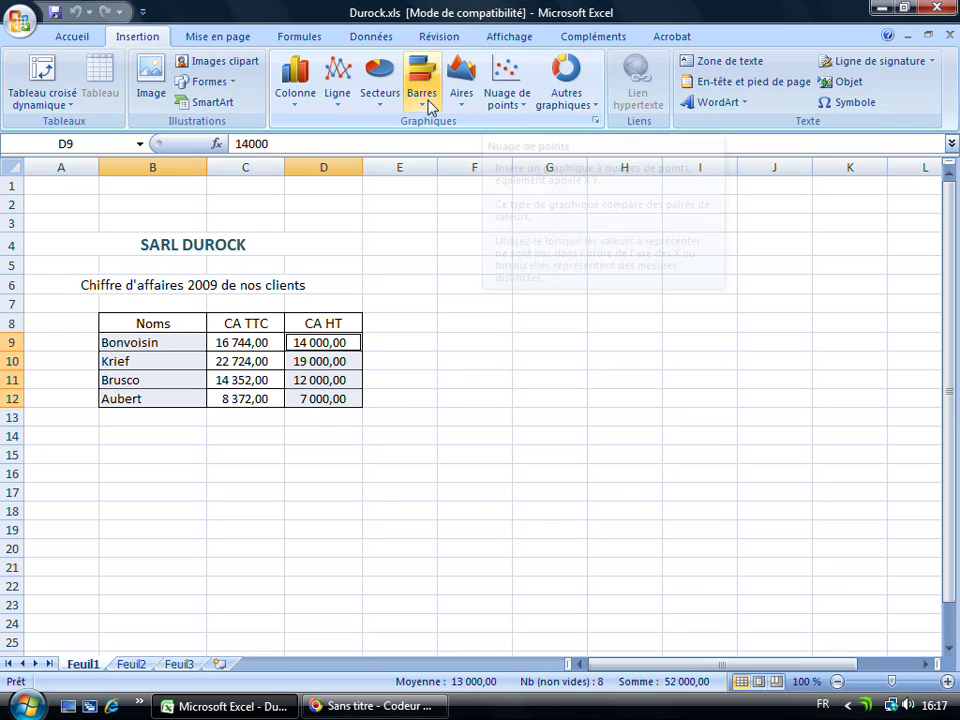
{"action": "left_click", "coordinate": [381, 100]}
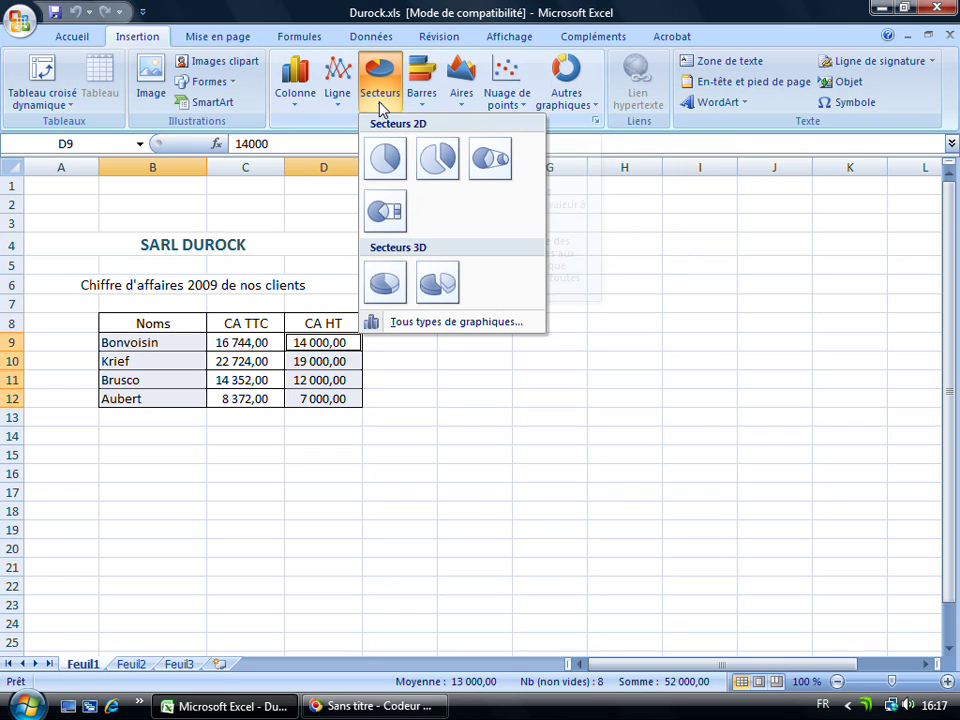
{"action": "left_click", "coordinate": [446, 288]}
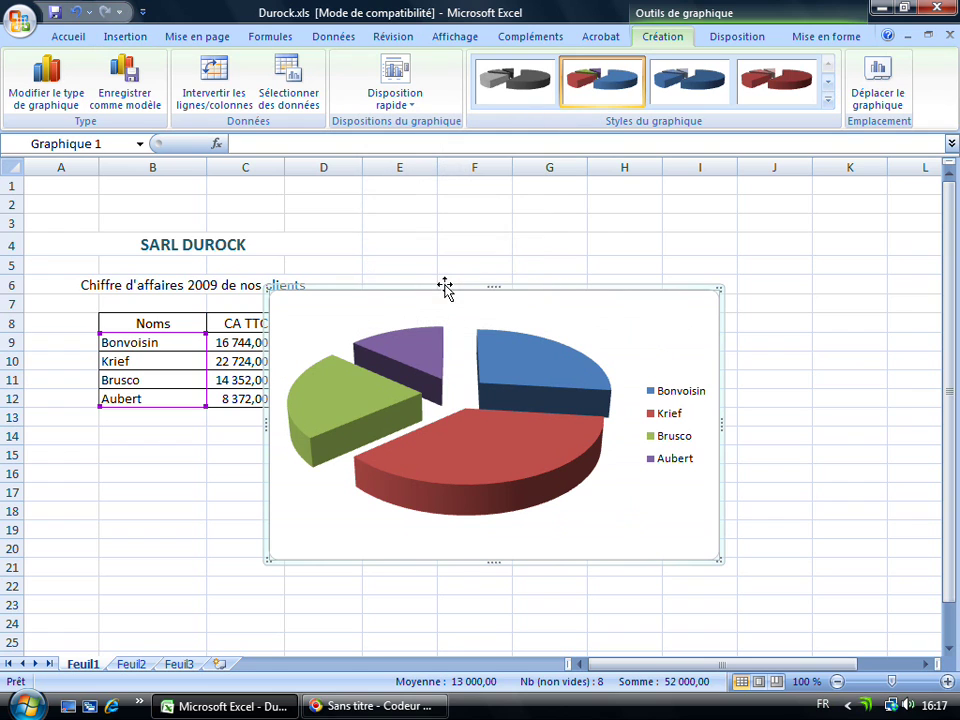
Move the pie chart below the table so that it starts in column A at row 16
{"action": "scroll", "coordinate": [414, 210], "scroll_direction": "down", "scroll_amount": 1}
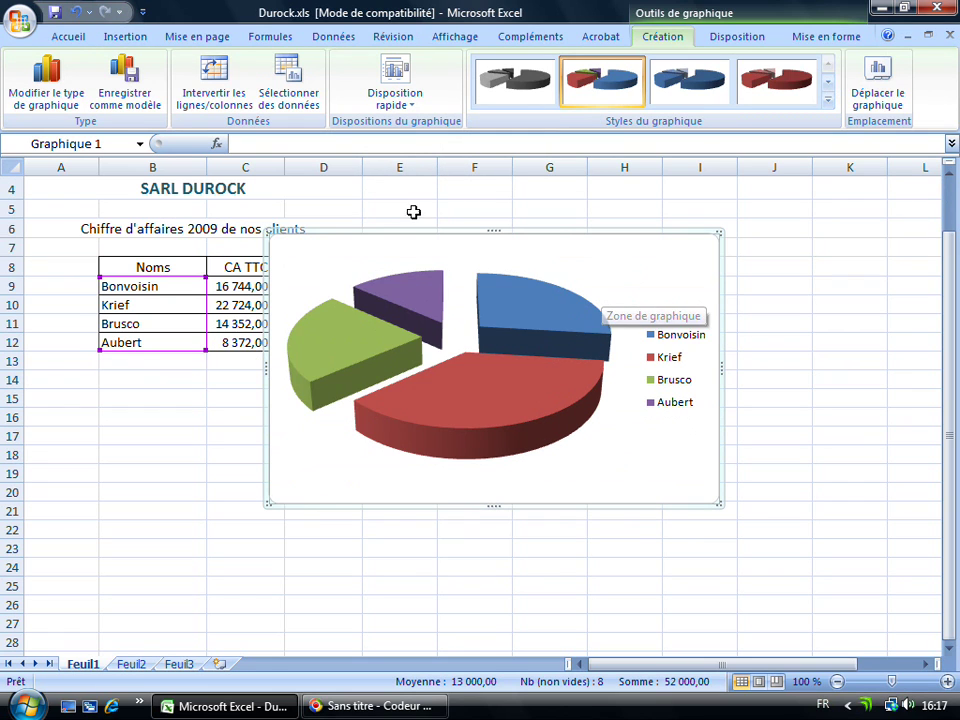
{"action": "left_click_drag", "start_coordinate": [553, 236], "coordinate": [307, 407]}
{"action": "scroll", "coordinate": [453, 410], "scroll_direction": "down", "scroll_amount": 1}
{"action": "scroll", "coordinate": [453, 375], "scroll_direction": "up", "scroll_amount": 1}
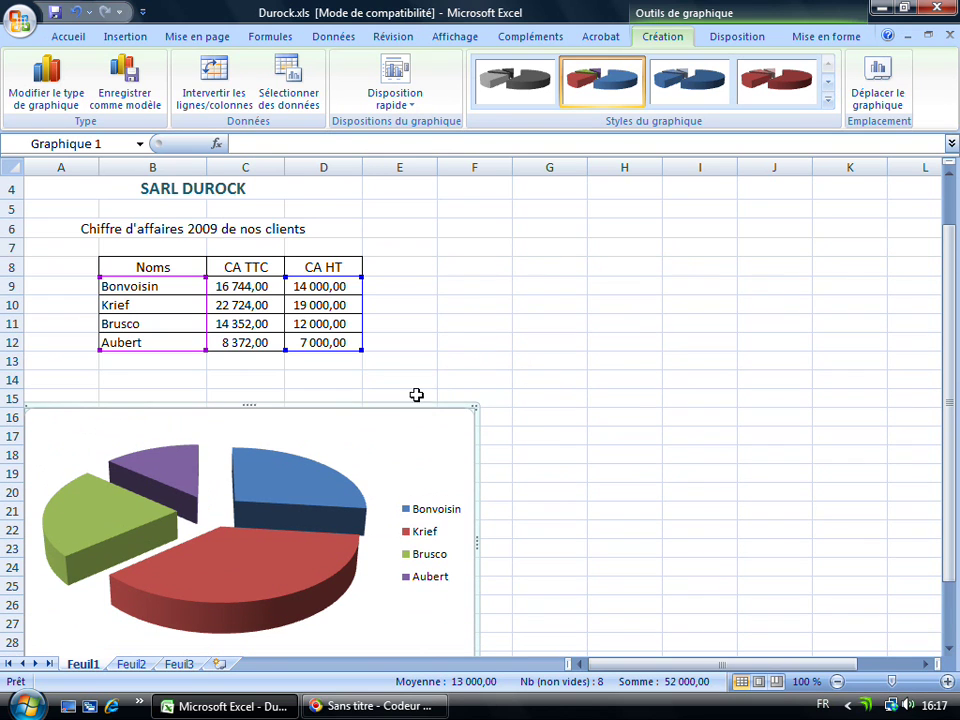
{"action": "scroll", "coordinate": [378, 519], "scroll_direction": "down", "scroll_amount": 1}
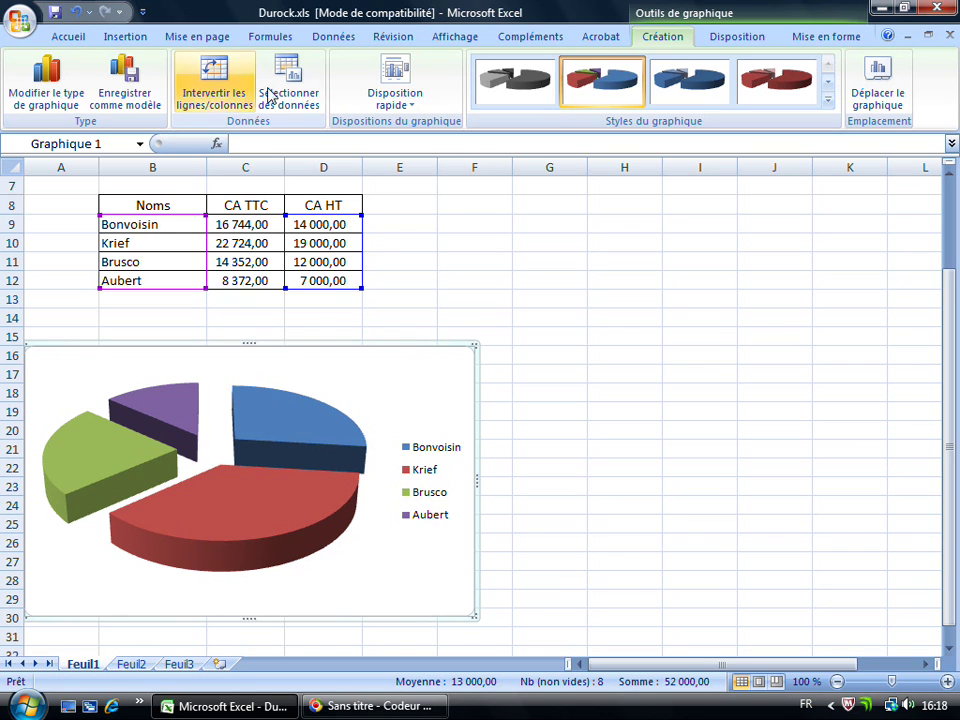
Try the quick layout with a chart title, percentage labels and a legend on the pie chart, and undo it
{"action": "left_click", "coordinate": [414, 109]}
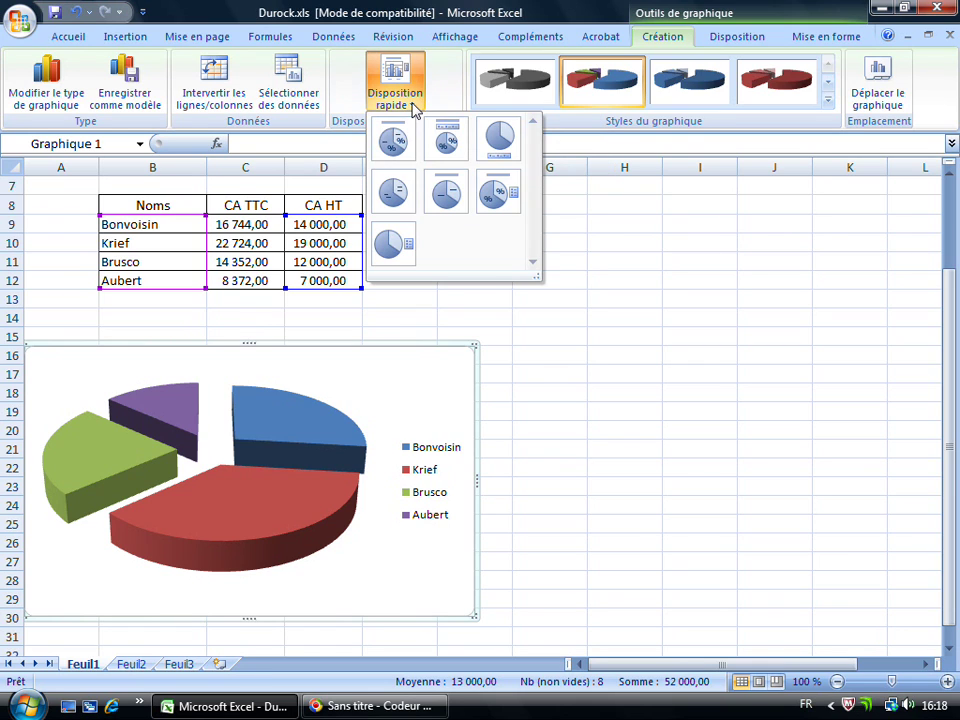
{"action": "left_click", "coordinate": [495, 198]}
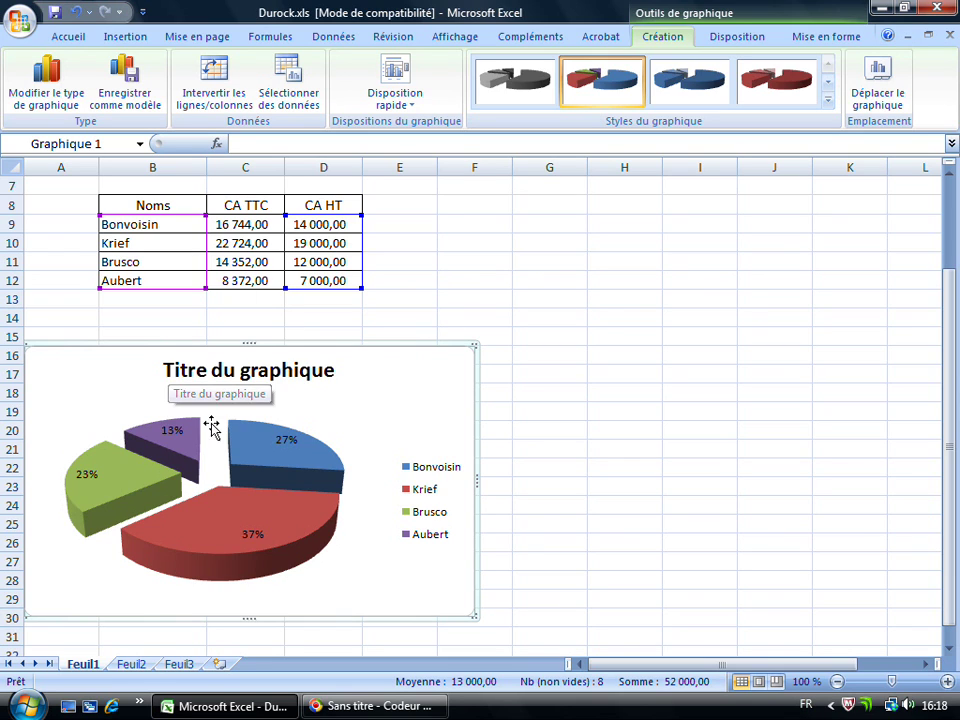
{"action": "left_click", "coordinate": [75, 14]}
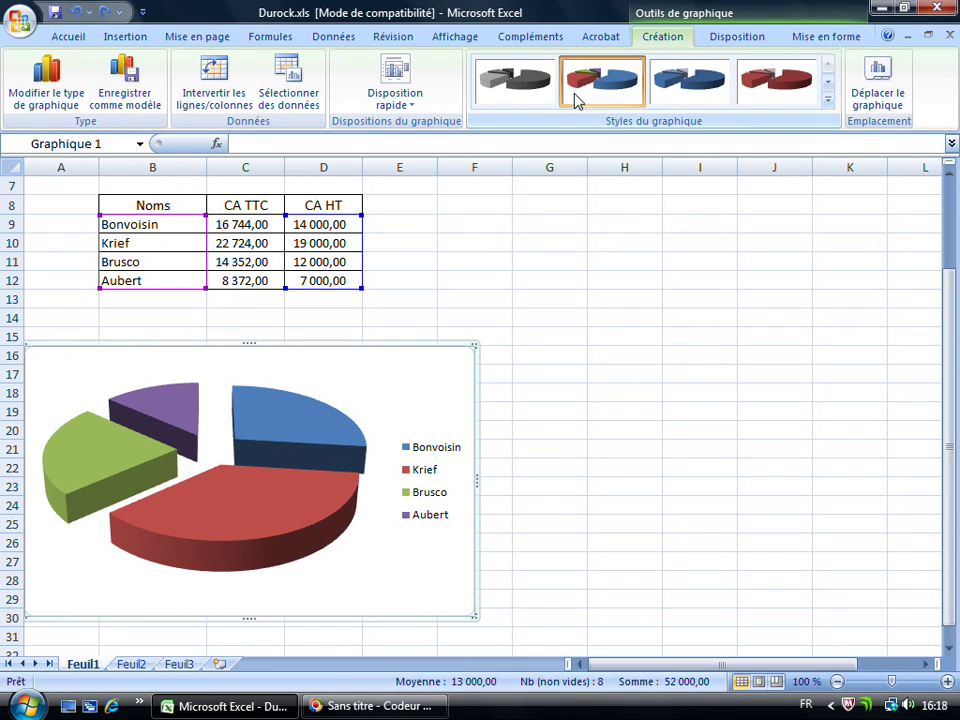
{"action": "left_click", "coordinate": [829, 104]}
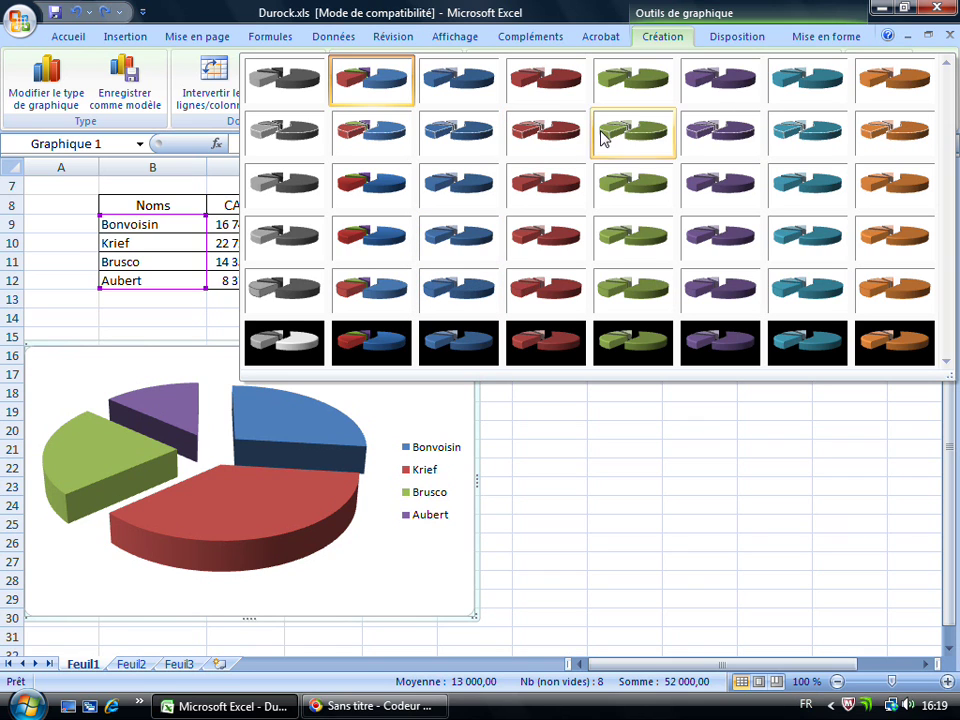
{"action": "left_click", "coordinate": [665, 45]}
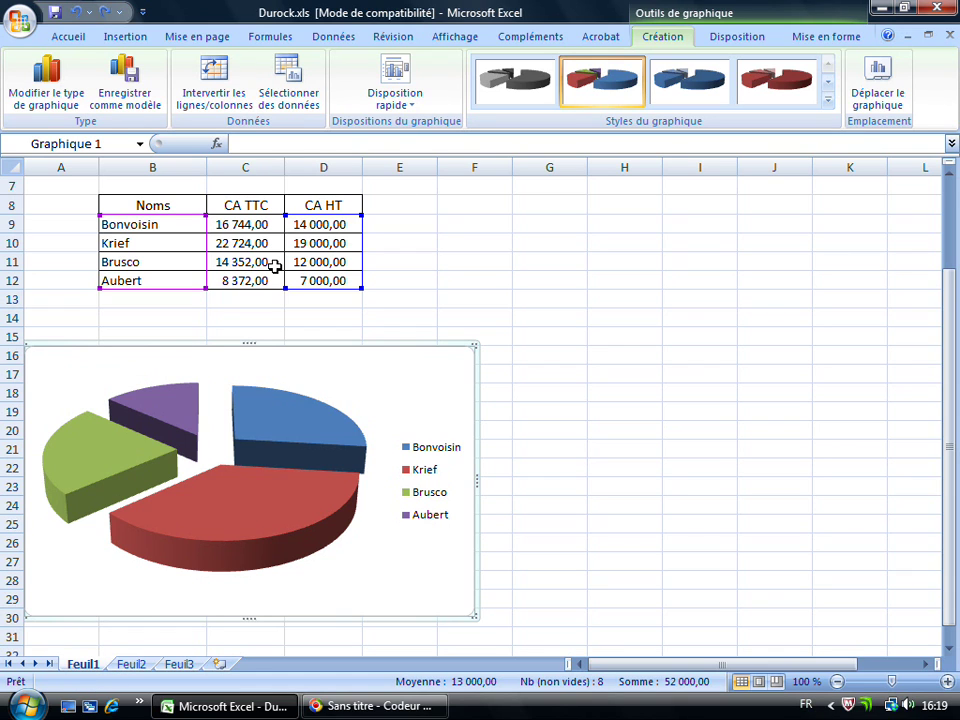
{"action": "left_click", "coordinate": [886, 99]}
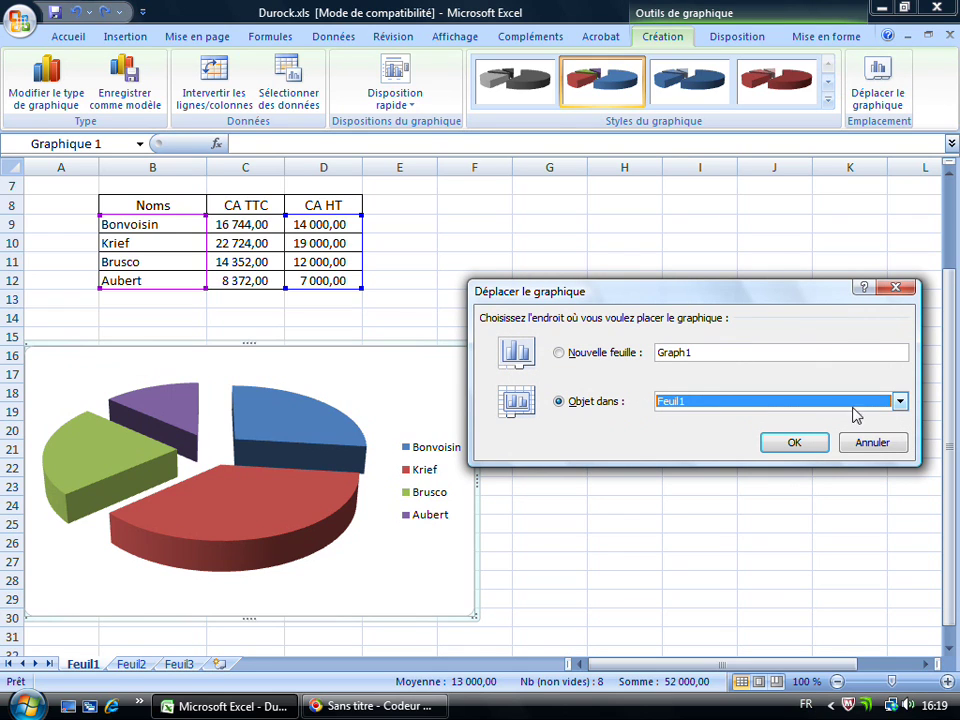
{"action": "left_click", "coordinate": [900, 401]}
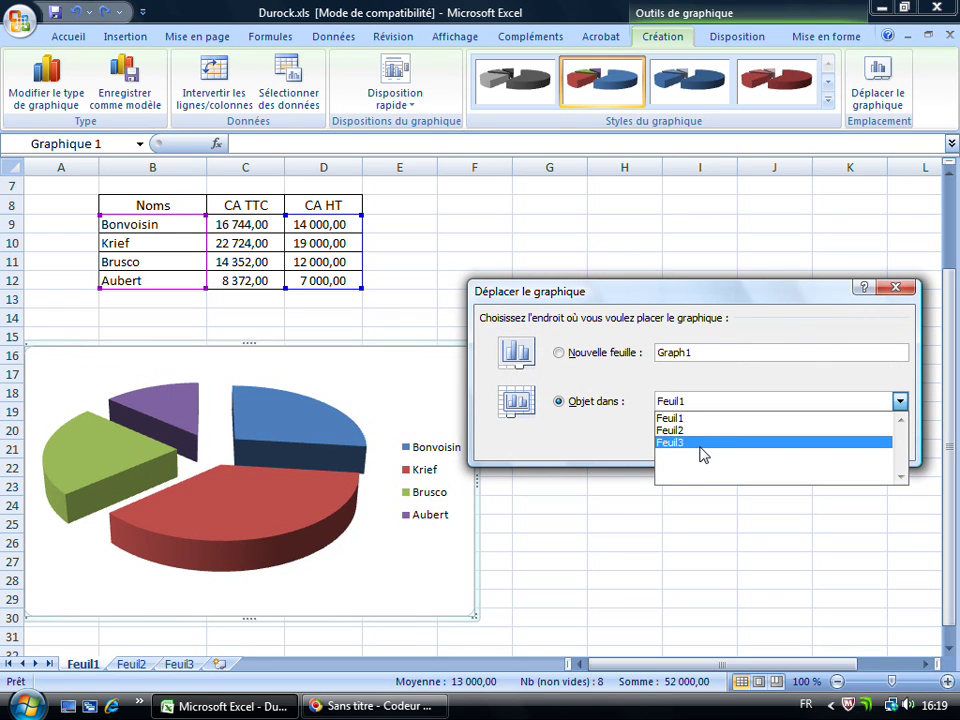
{"action": "left_click", "coordinate": [696, 410]}
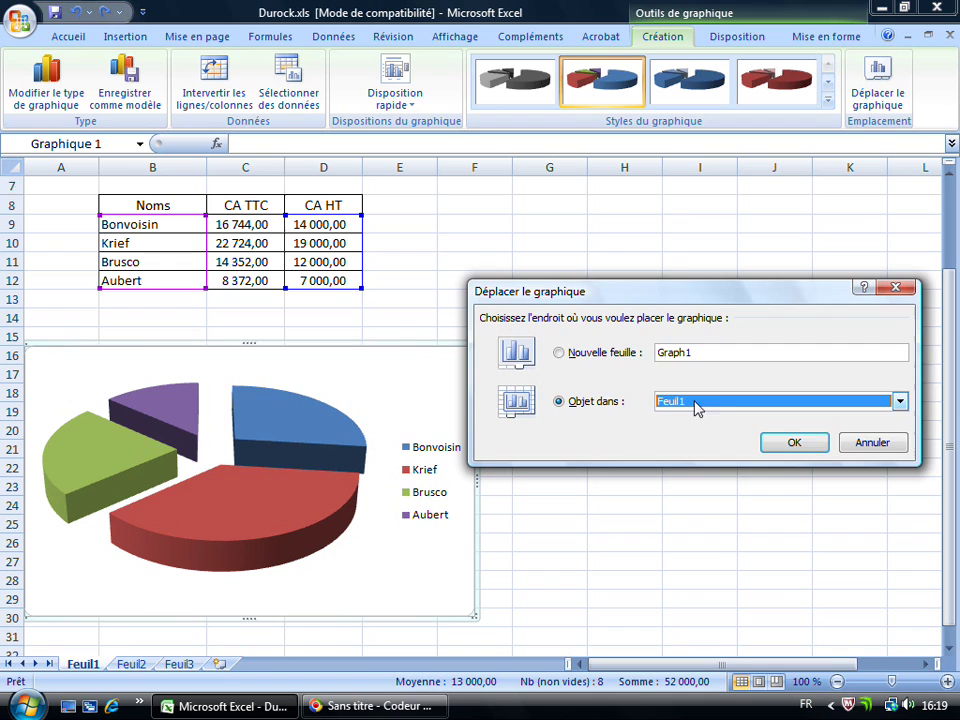
{"action": "left_click", "coordinate": [858, 441]}
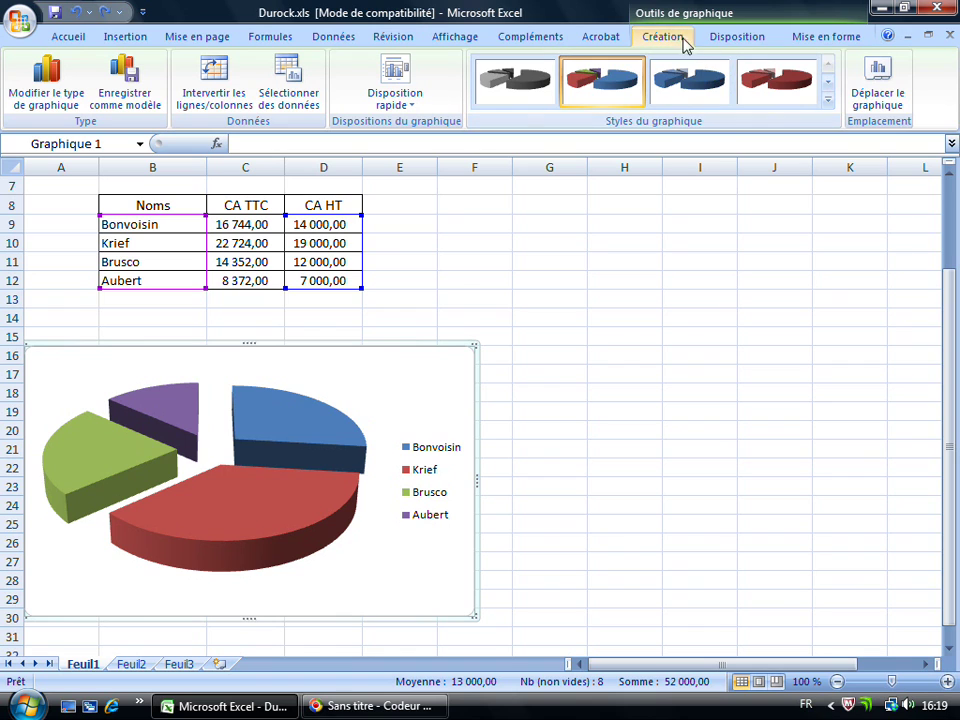
Add a title above the pie chart that reads "CA HT 2009"
{"action": "left_click", "coordinate": [757, 43]}
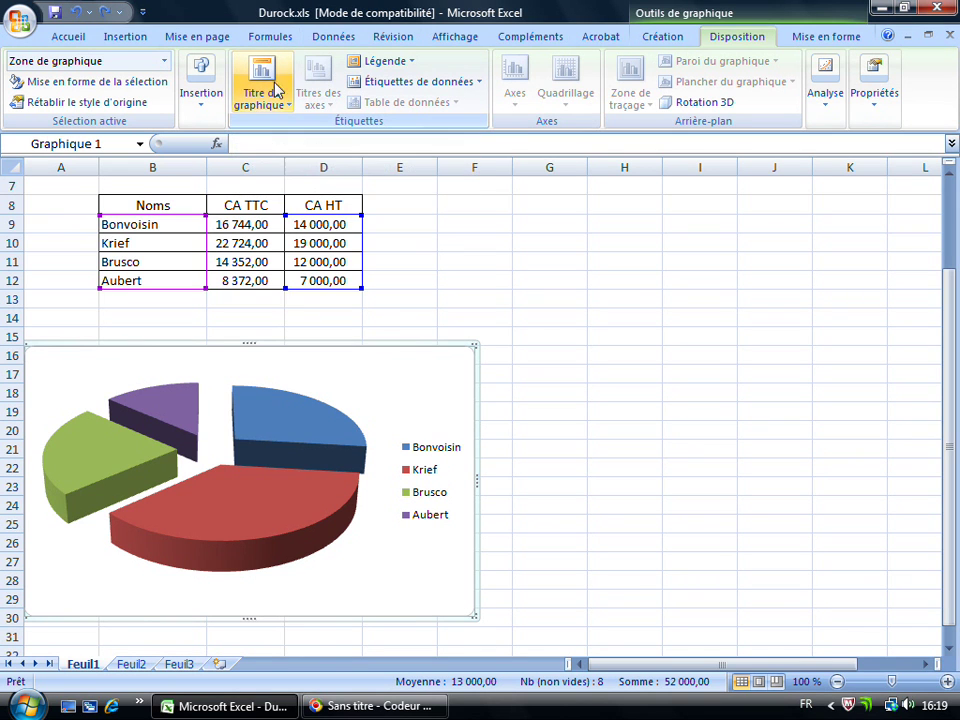
{"action": "left_click", "coordinate": [289, 108]}
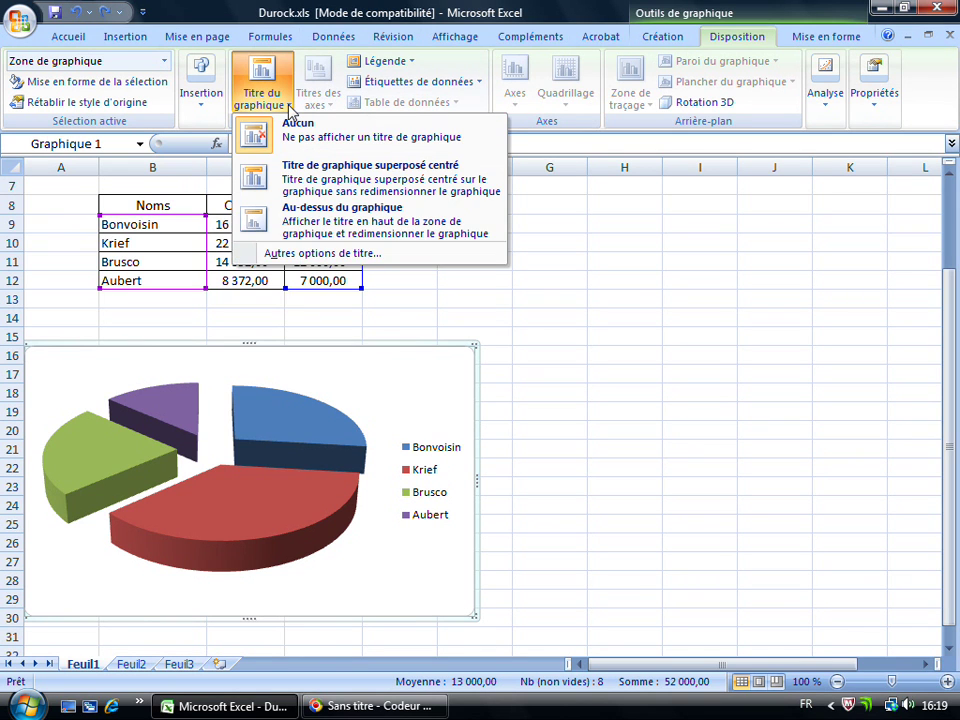
{"action": "left_click", "coordinate": [324, 224]}
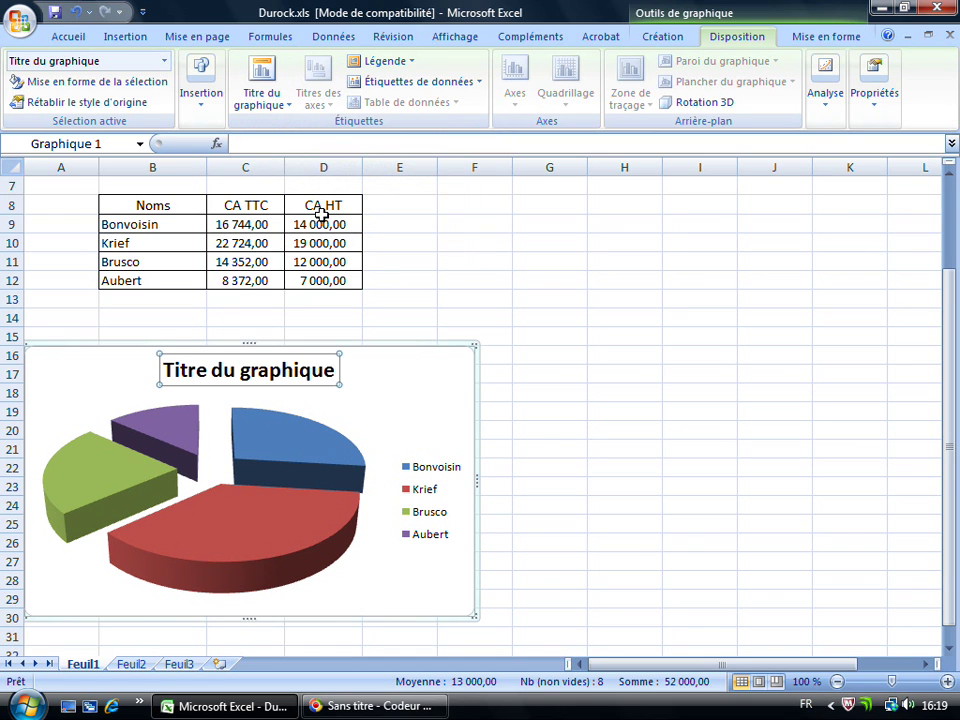
{"action": "left_click_drag", "start_coordinate": [336, 371], "coordinate": [166, 370]}
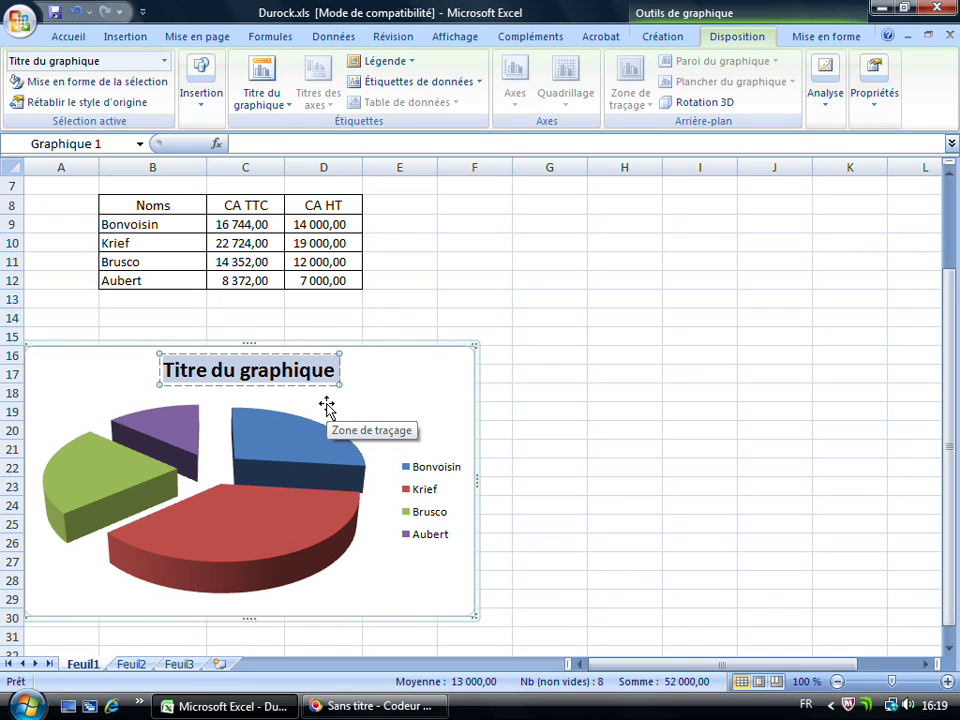
{"action": "type", "text": "C"}
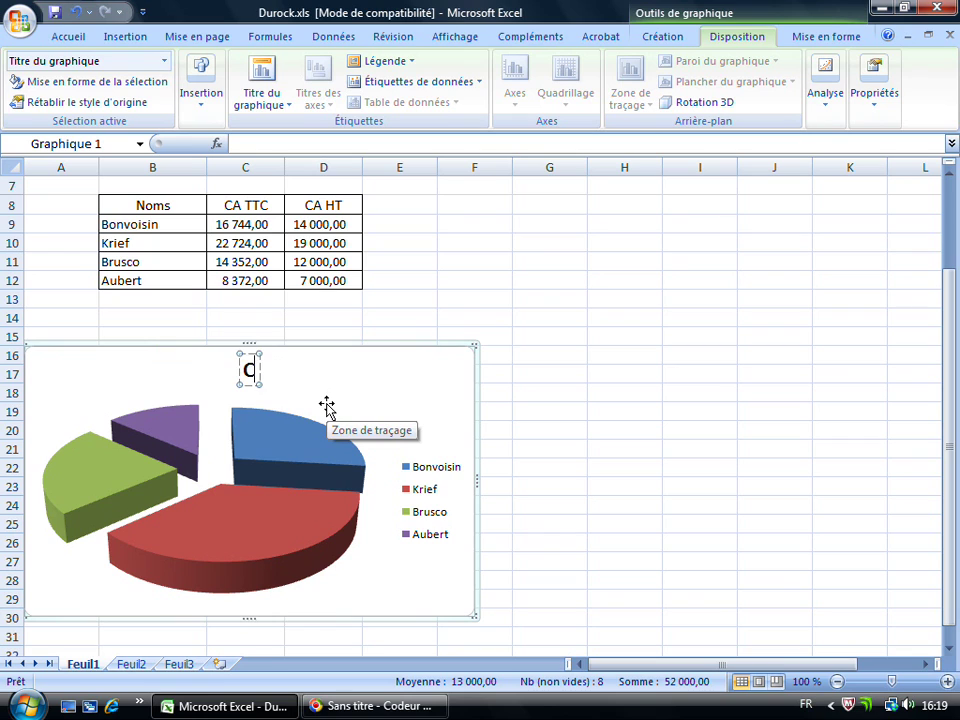
{"action": "type", "text": "A HT 2009"}
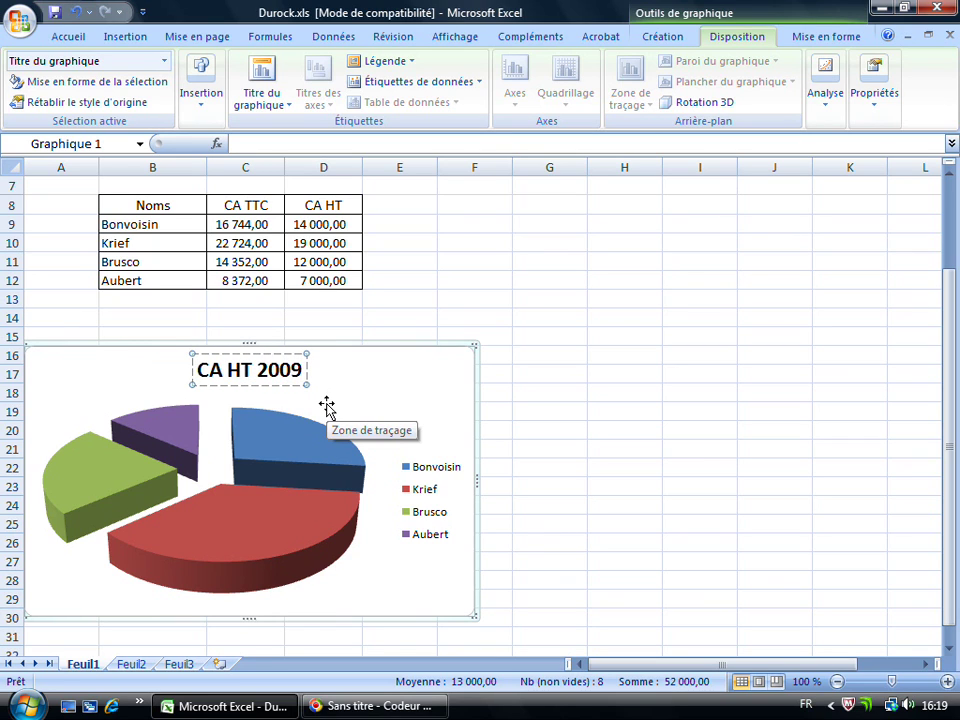
{"action": "left_click", "coordinate": [371, 378]}
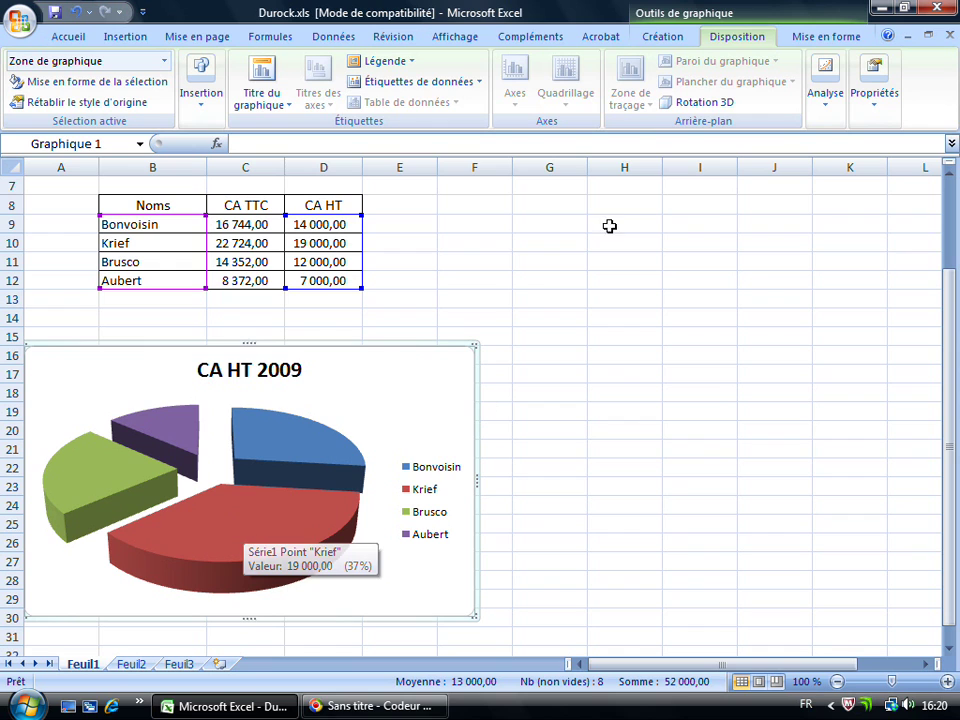
Add data labels to the pie that show the percentage instead of the value, positioned at Bord extérieur
{"action": "left_click", "coordinate": [482, 84]}
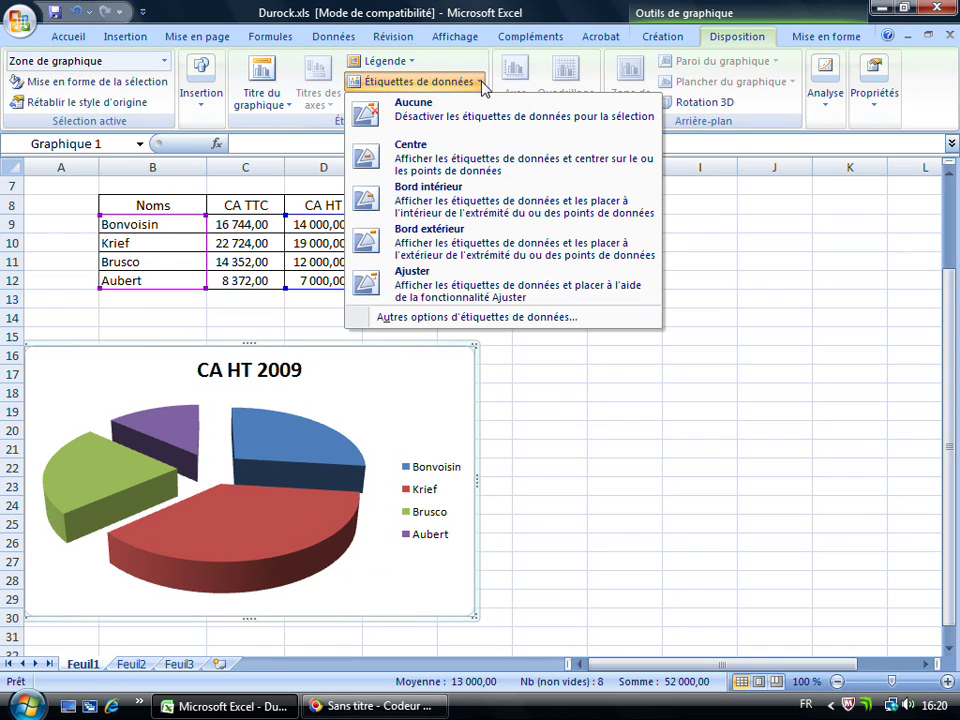
{"action": "left_click", "coordinate": [421, 318]}
{"action": "left_click_drag", "start_coordinate": [476, 104], "coordinate": [652, 108]}
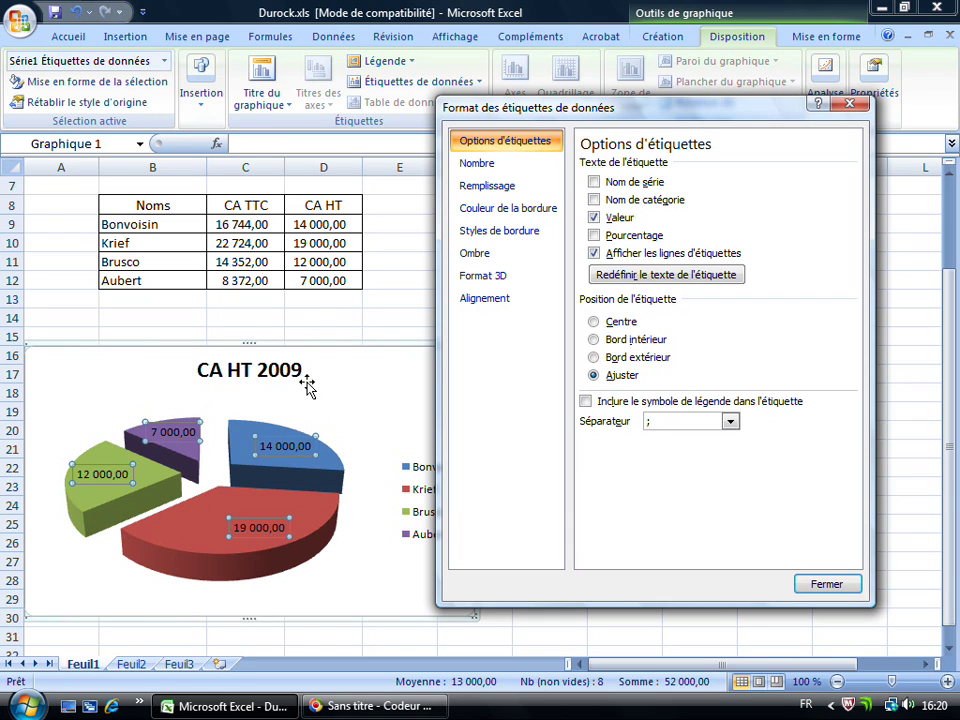
{"action": "left_click", "coordinate": [594, 217]}
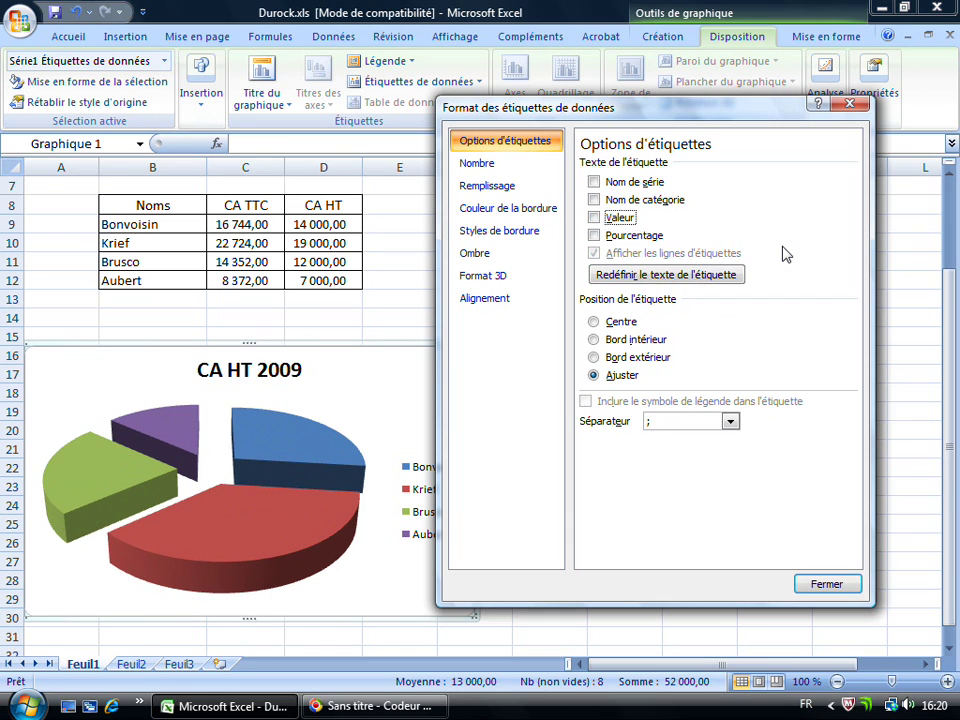
{"action": "left_click", "coordinate": [595, 236]}
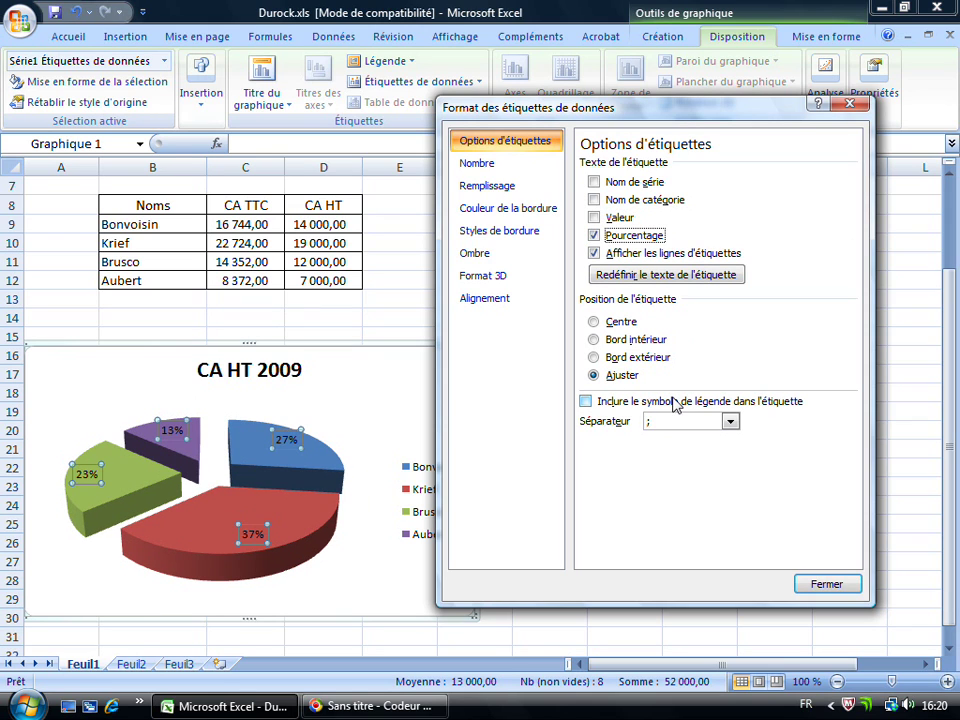
{"action": "left_click", "coordinate": [595, 357]}
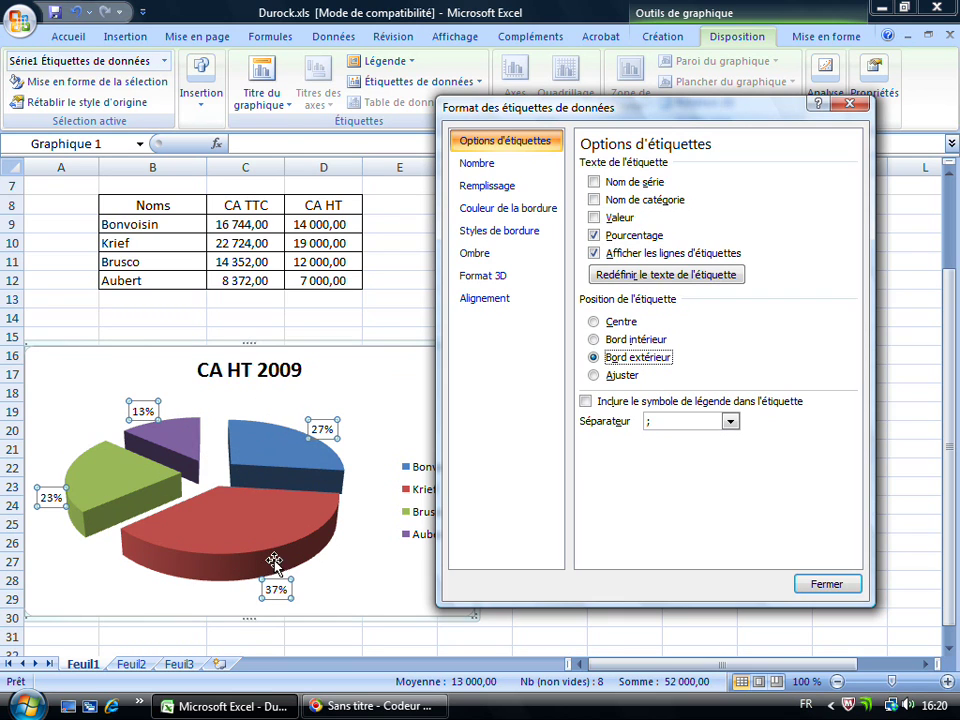
{"action": "left_click", "coordinate": [828, 586]}
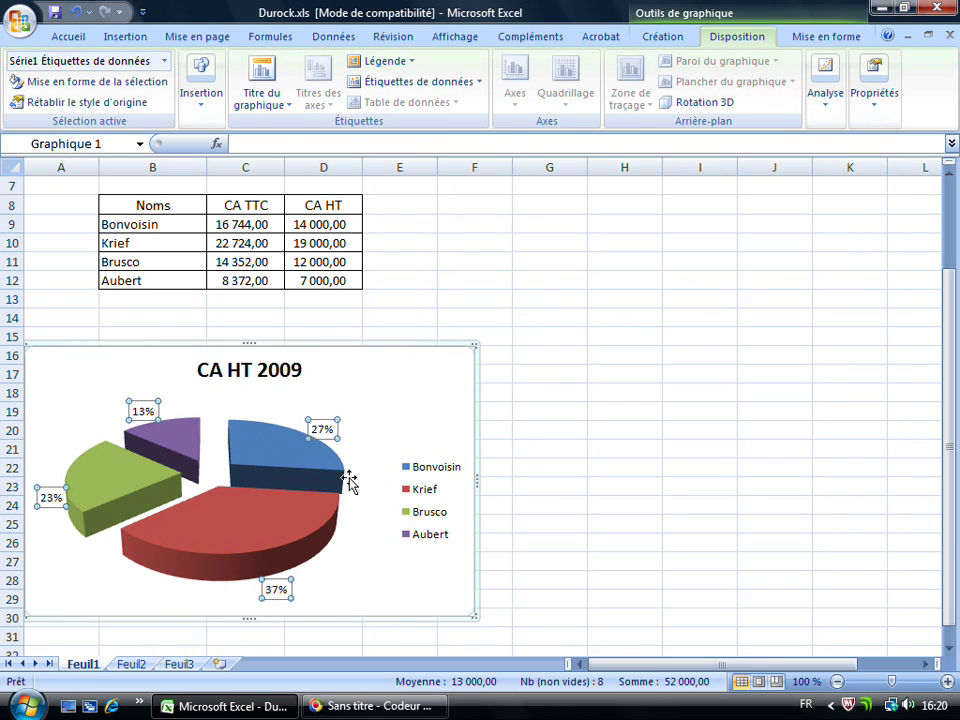
Move the red slice's percentage label outward, to the lower right of the slice, leaving room for its leader line
{"action": "scroll", "coordinate": [370, 485], "scroll_direction": "down", "scroll_amount": 1}
{"action": "scroll", "coordinate": [296, 435], "scroll_direction": "up", "scroll_amount": 1}
{"action": "scroll", "coordinate": [283, 486], "scroll_direction": "down", "scroll_amount": 1}
{"action": "left_click_drag", "start_coordinate": [283, 537], "coordinate": [333, 533]}
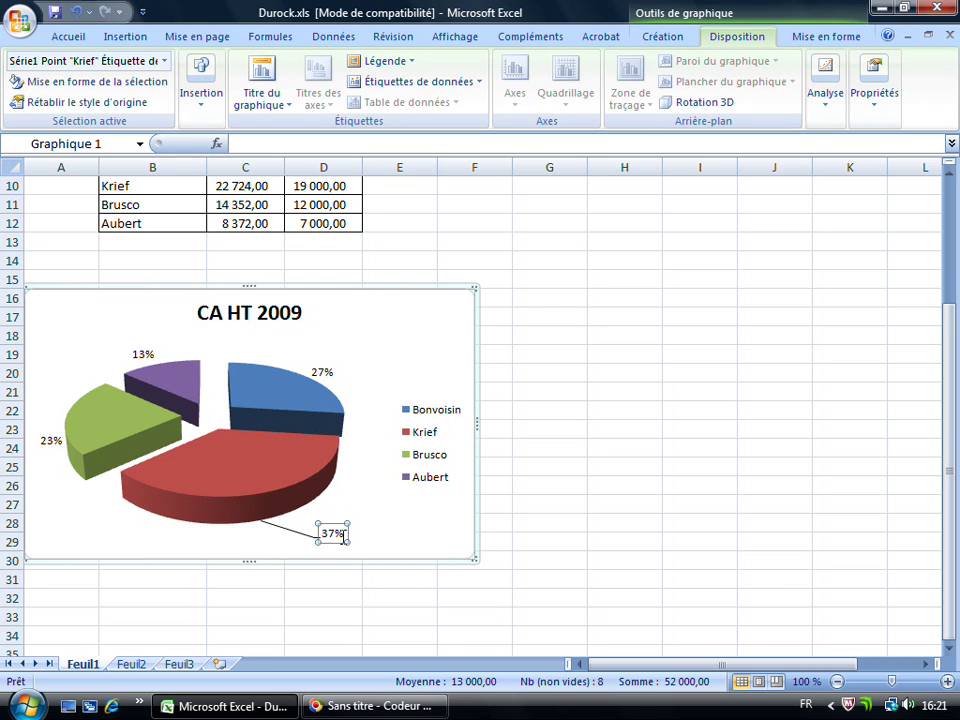
{"action": "left_click_drag", "start_coordinate": [332, 532], "coordinate": [314, 524]}
{"action": "scroll", "coordinate": [315, 432], "scroll_direction": "up", "scroll_amount": 1}
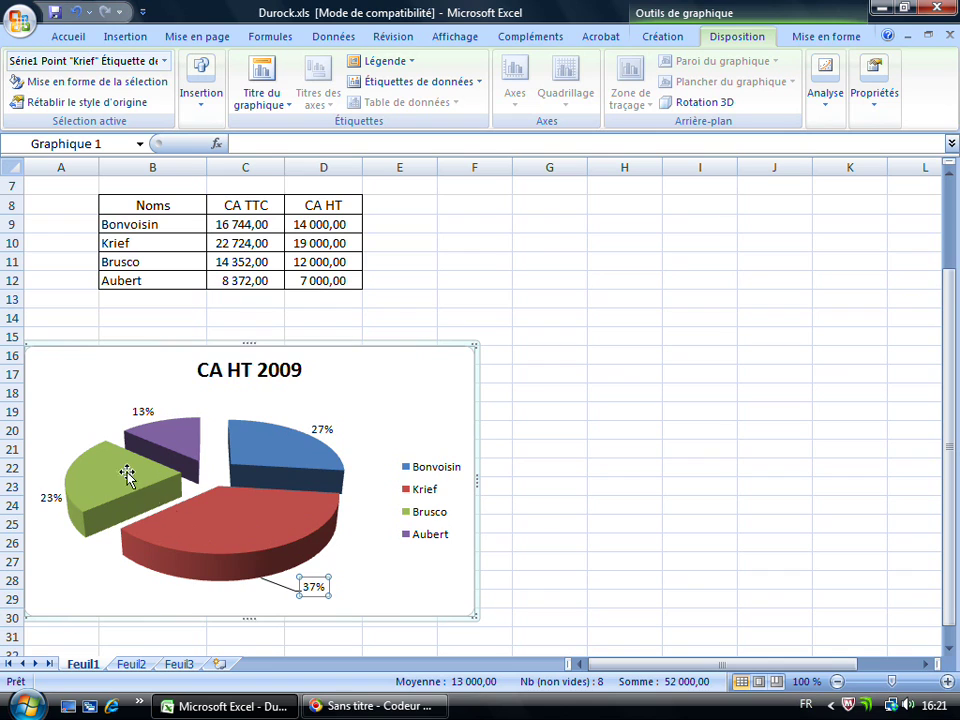
Draw a rounded rectangle about 2.04 by 0.69 cm in the chart's upper-left corner and give it a glossy solid purple shape style
{"action": "mouse_move", "coordinate": [130, 512]}
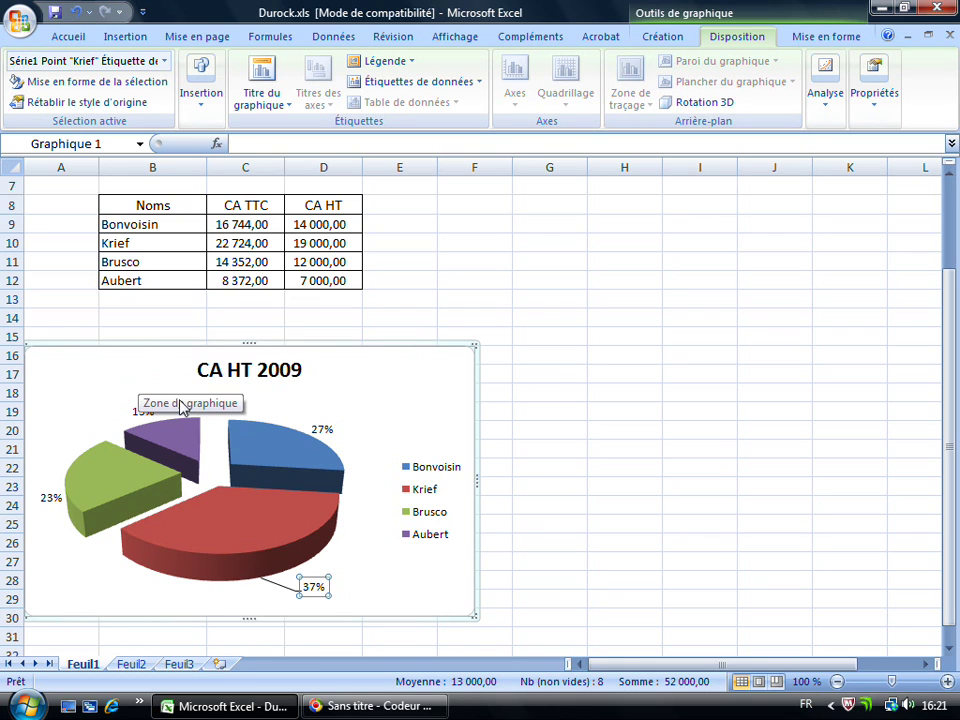
{"action": "left_click", "coordinate": [202, 105]}
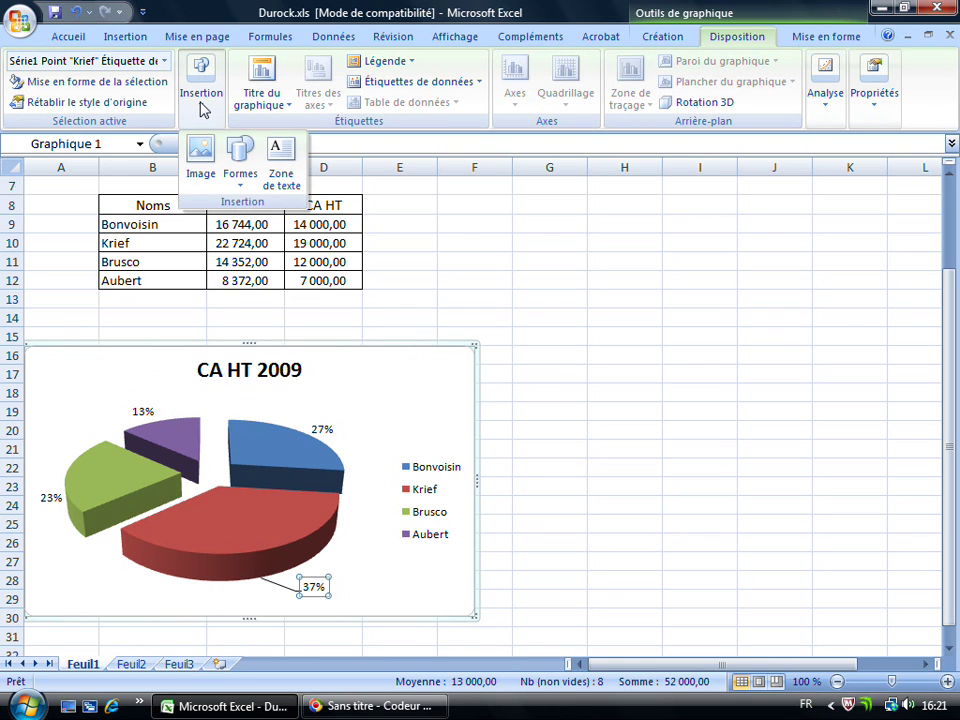
{"action": "left_click", "coordinate": [240, 180]}
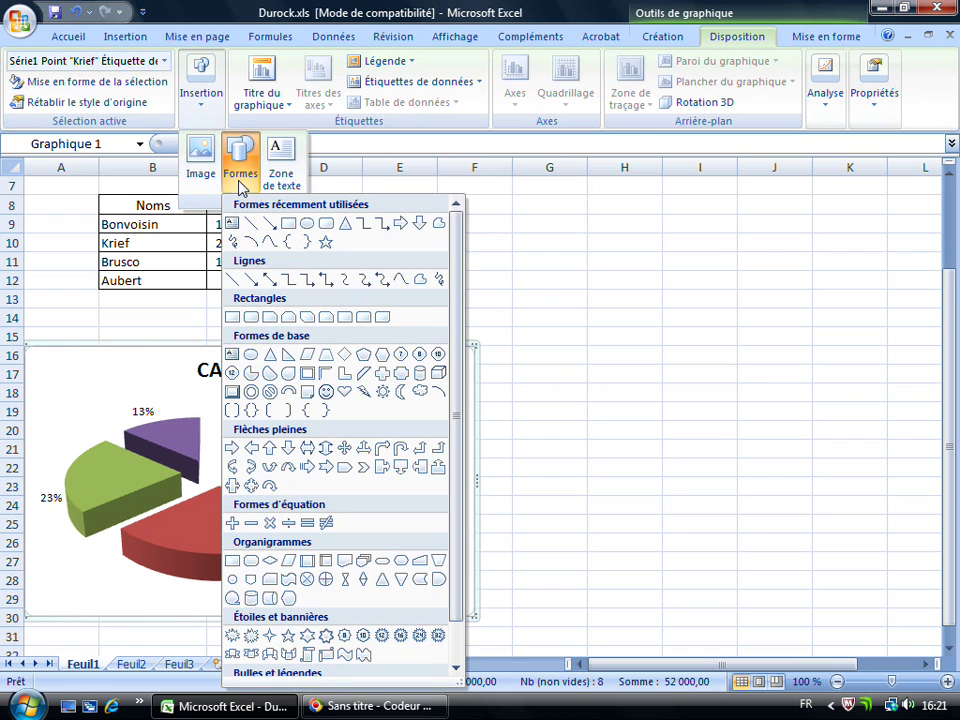
{"action": "left_click", "coordinate": [326, 224]}
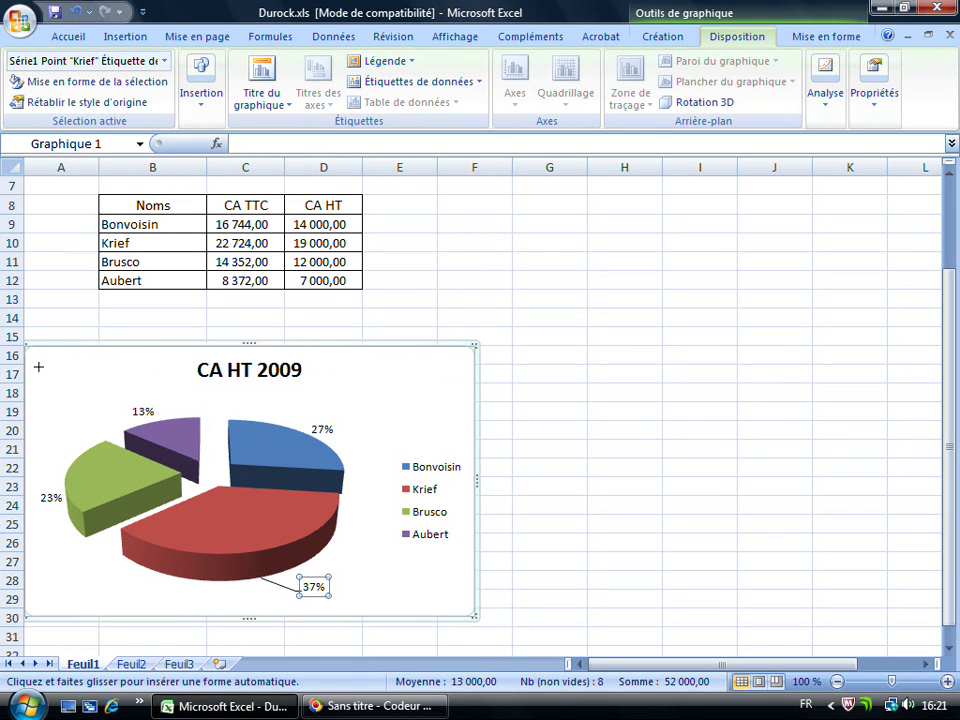
{"action": "mouse_move", "coordinate": [38, 366]}
{"action": "left_mouse_down"}
{"action": "mouse_move", "coordinate": [120, 392]}
{"action": "mouse_move", "coordinate": [112, 387]}
{"action": "left_mouse_up"}
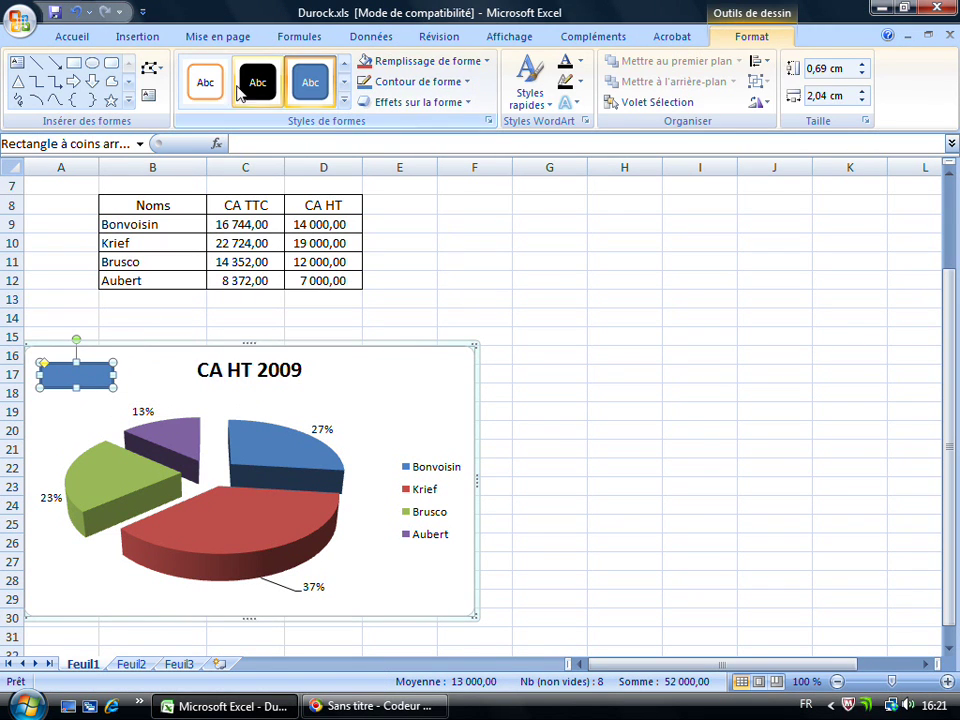
{"action": "left_click", "coordinate": [344, 101]}
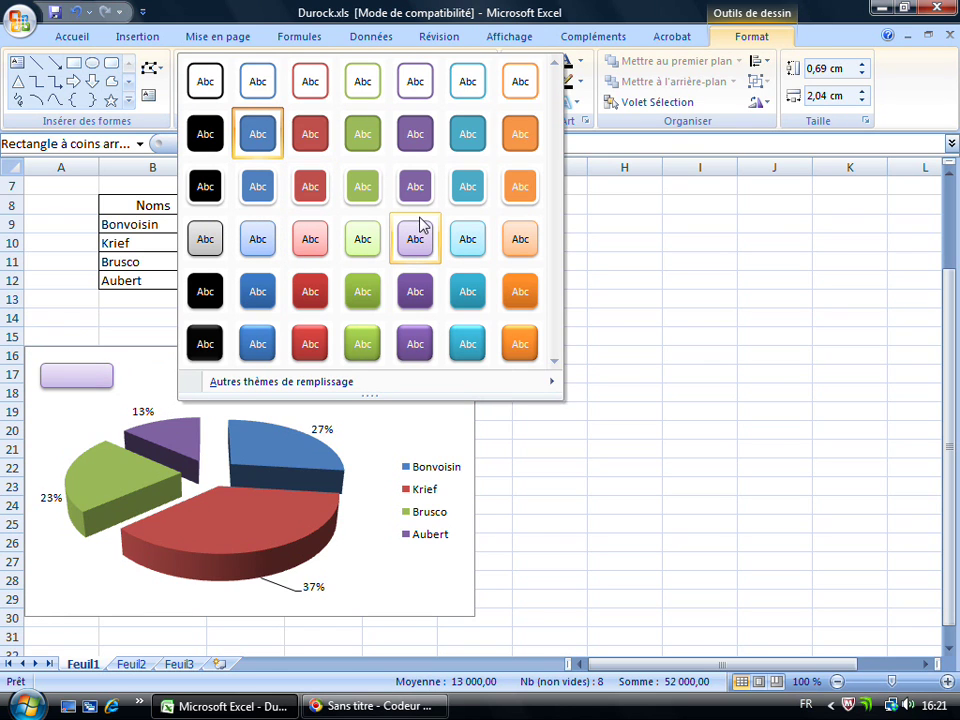
{"action": "left_click", "coordinate": [418, 292]}
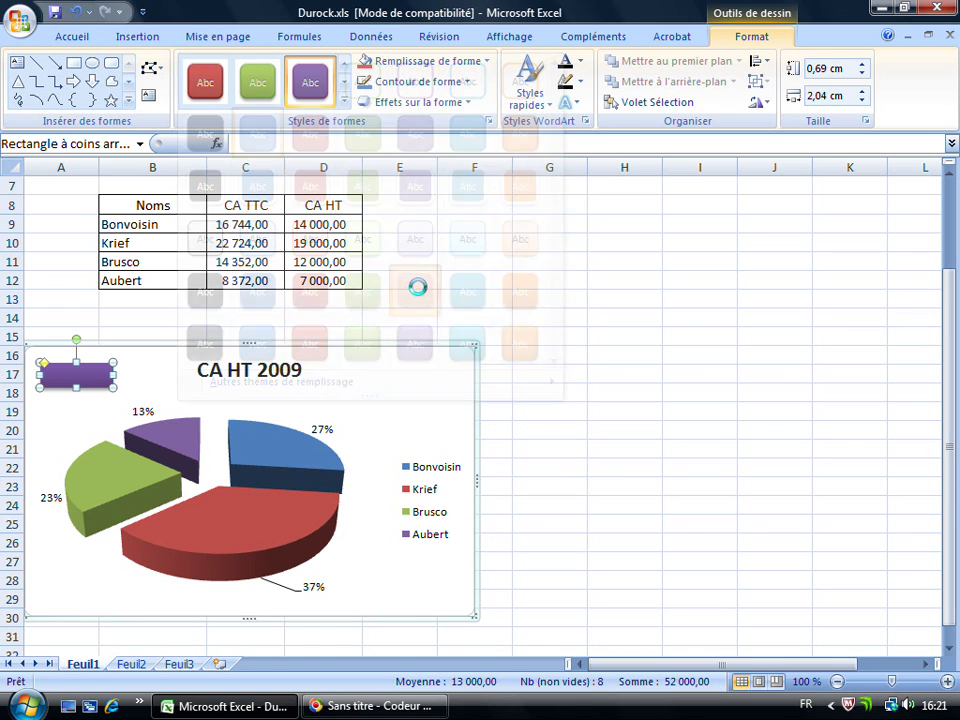
Enter the text "Faible" in the purple rectangle and narrow the shape to about 1.67 cm
{"action": "left_click", "coordinate": [149, 96]}
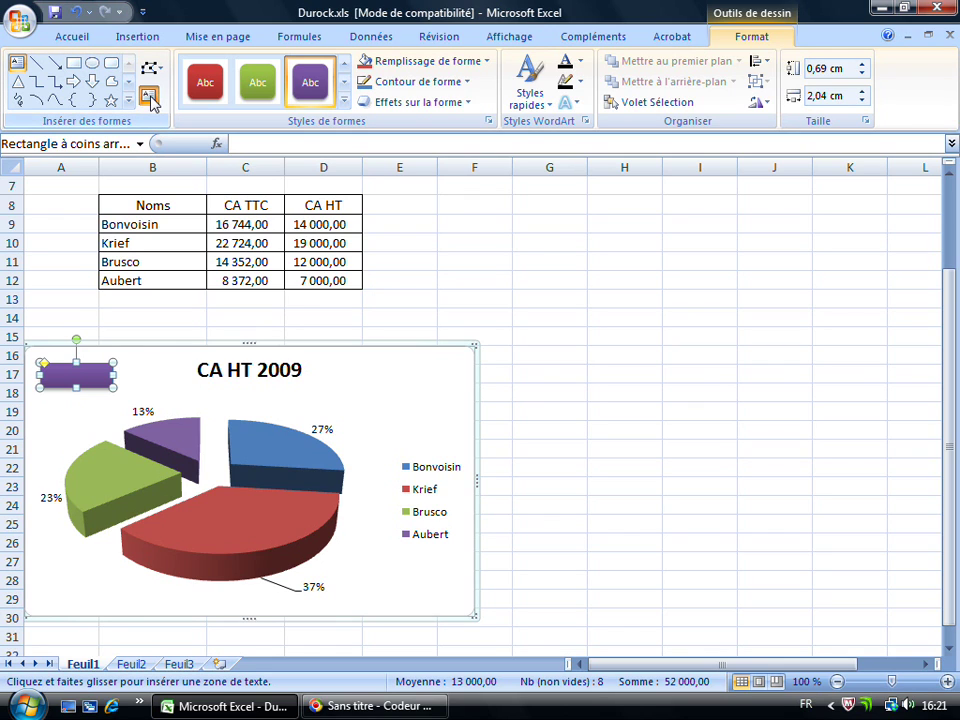
{"action": "key", "text": "Escape"}
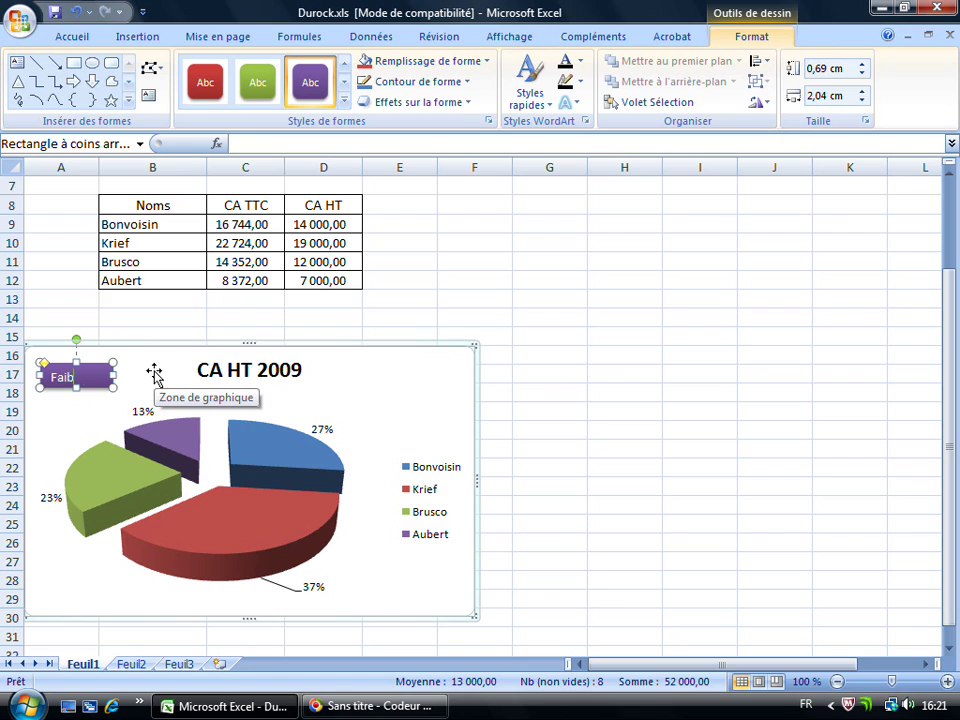
{"action": "left_click_drag", "start_coordinate": [113, 375], "coordinate": [100, 375]}
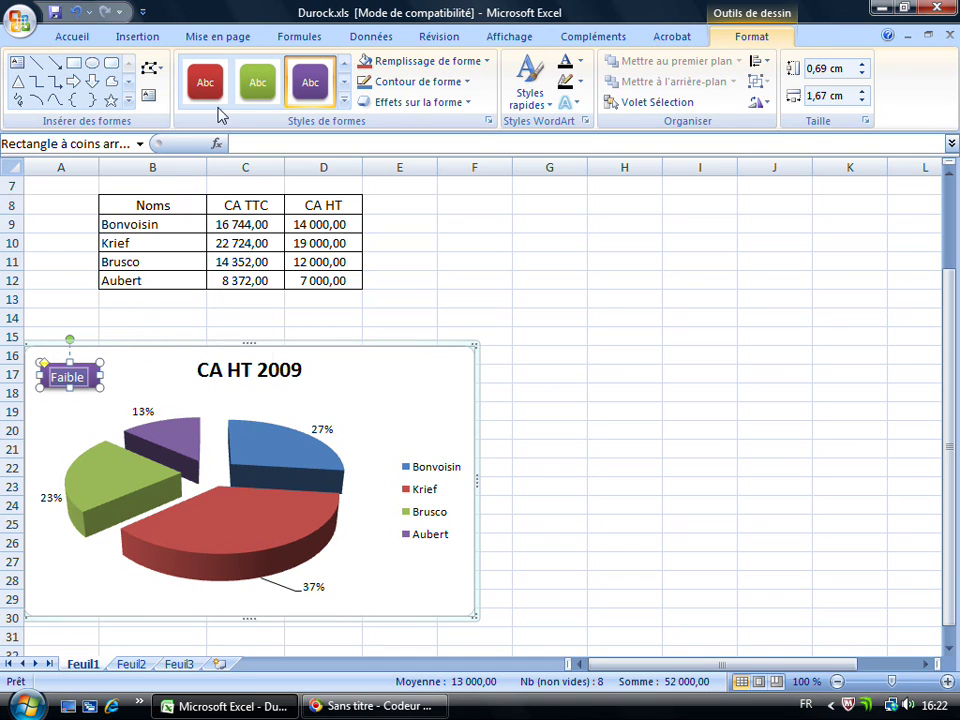
Centre the text "Faible" horizontally inside its purple rectangle
{"action": "left_click", "coordinate": [62, 38]}
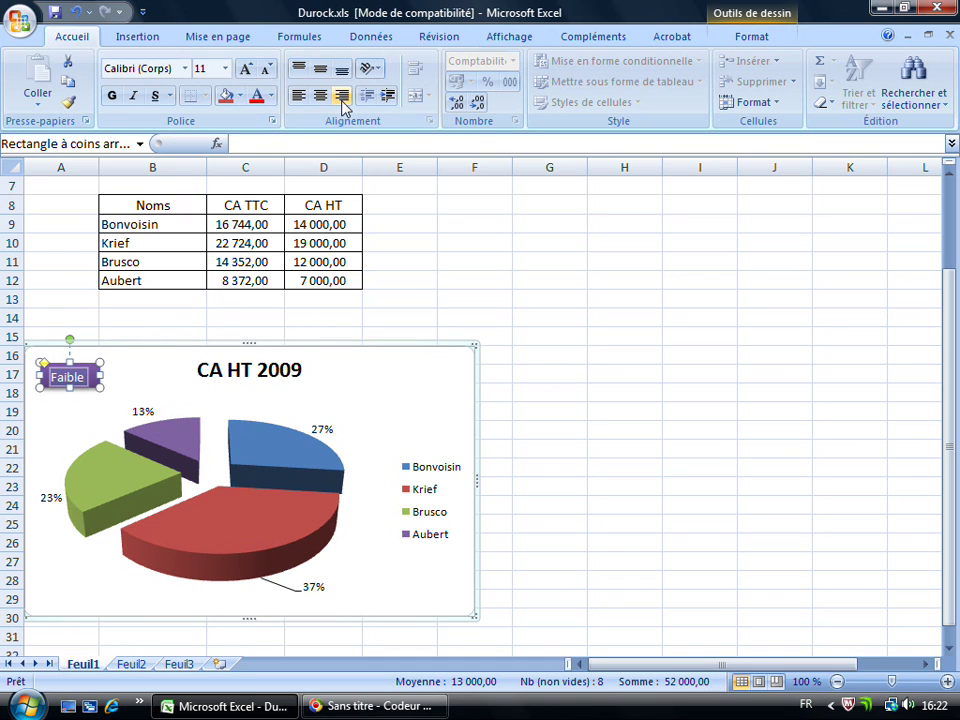
{"action": "left_click", "coordinate": [320, 96]}
{"action": "left_click", "coordinate": [99, 412]}
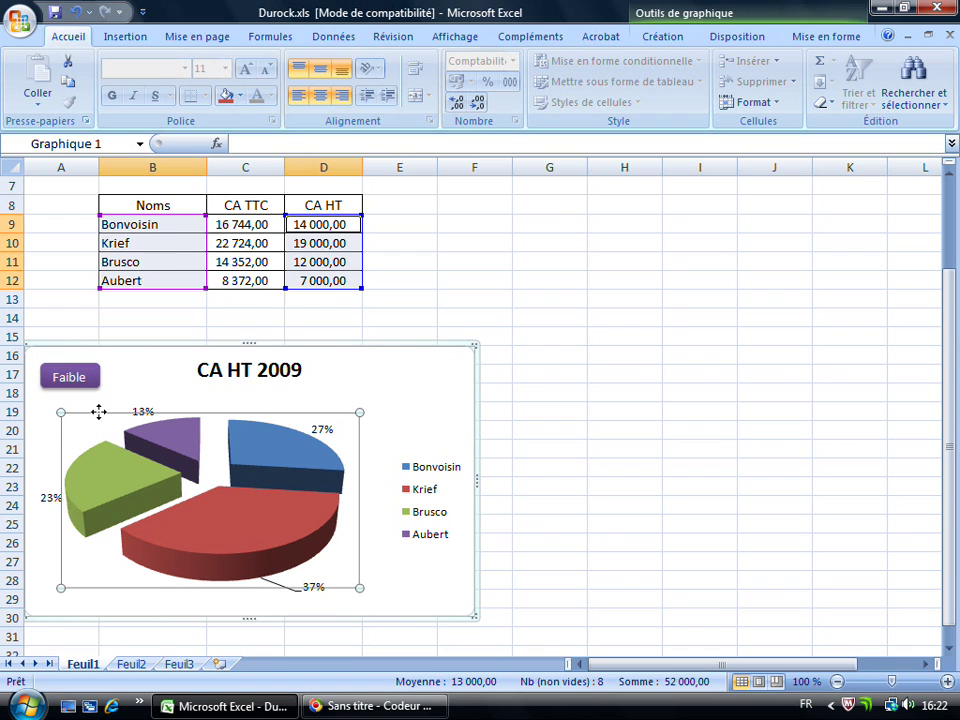
Draw an arrow within the chart from the "Faible" rectangle's lower-right corner to the purple slice, spanning about 1.27 by 0.98 cm
{"action": "left_click", "coordinate": [144, 380]}
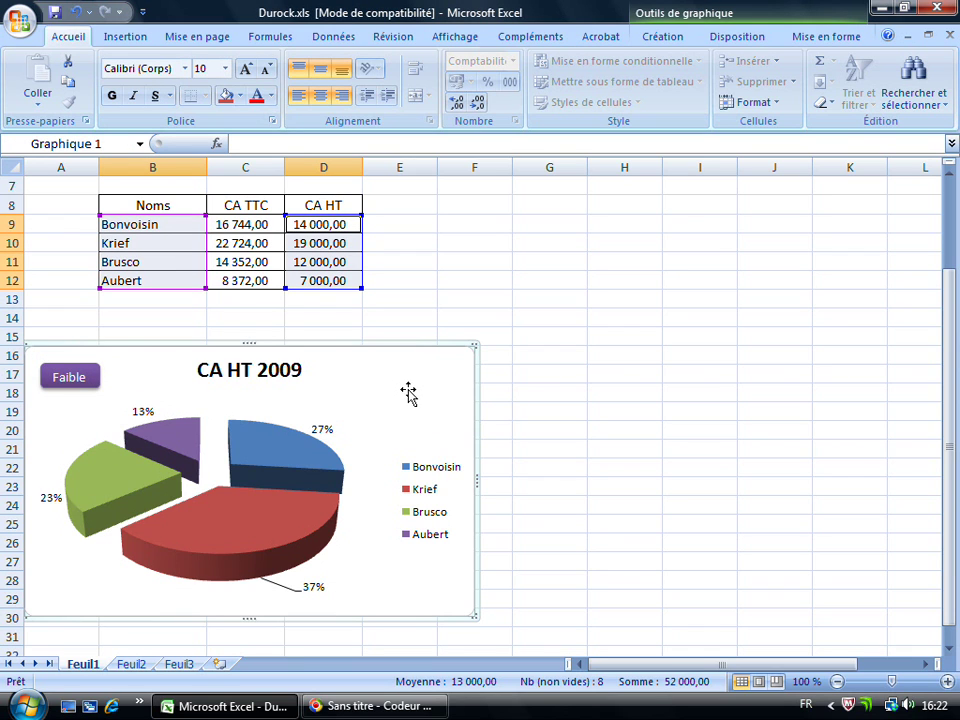
{"action": "left_click", "coordinate": [742, 37]}
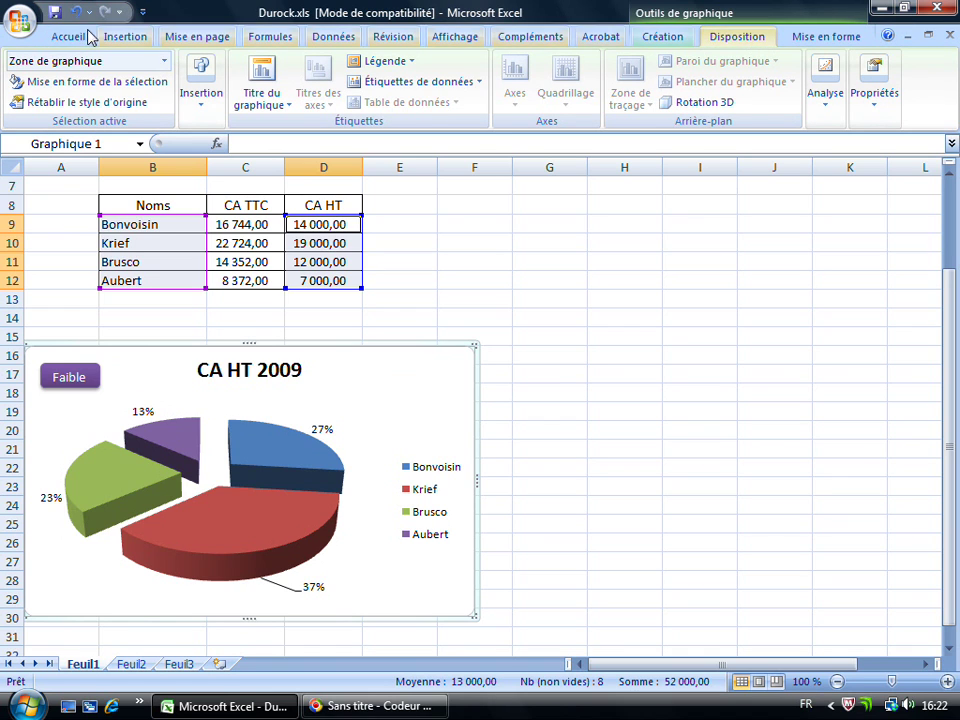
{"action": "left_click", "coordinate": [201, 97]}
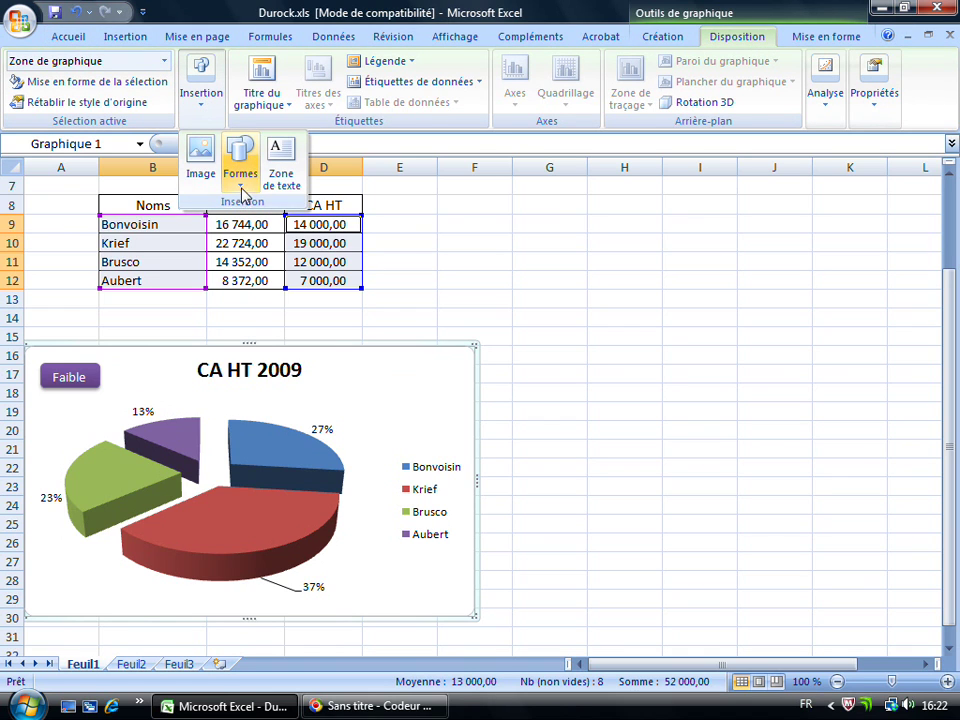
{"action": "left_click", "coordinate": [240, 180]}
{"action": "left_click", "coordinate": [269, 224]}
{"action": "left_click_drag", "start_coordinate": [97, 387], "coordinate": [131, 432]}
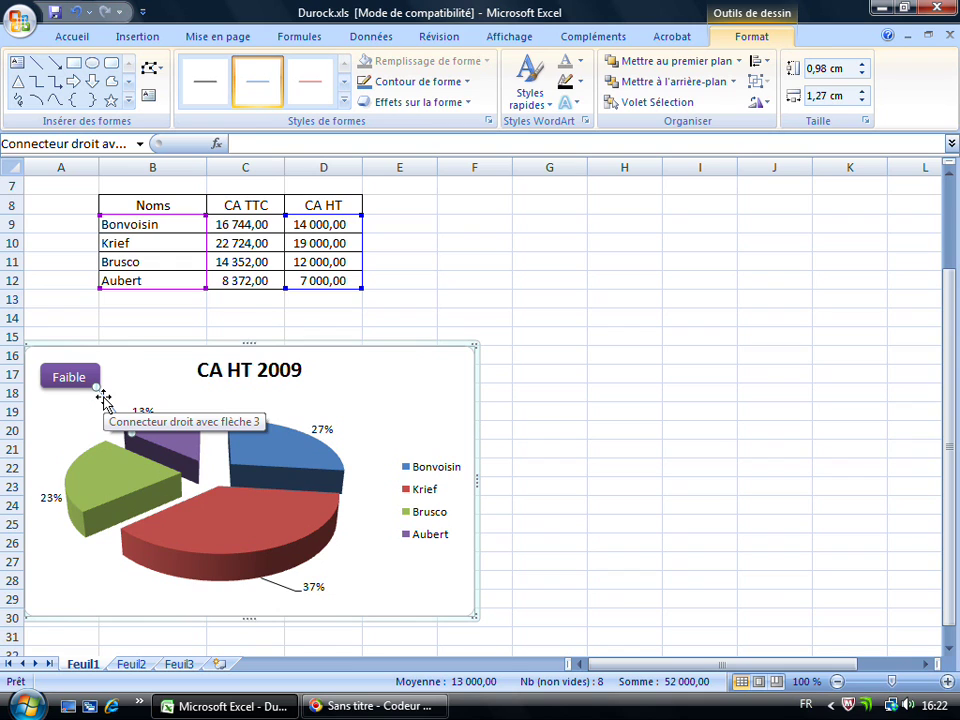
Set the arrow's outline to the standard purple colour and its thickness to 1 pt
{"action": "left_click", "coordinate": [466, 84]}
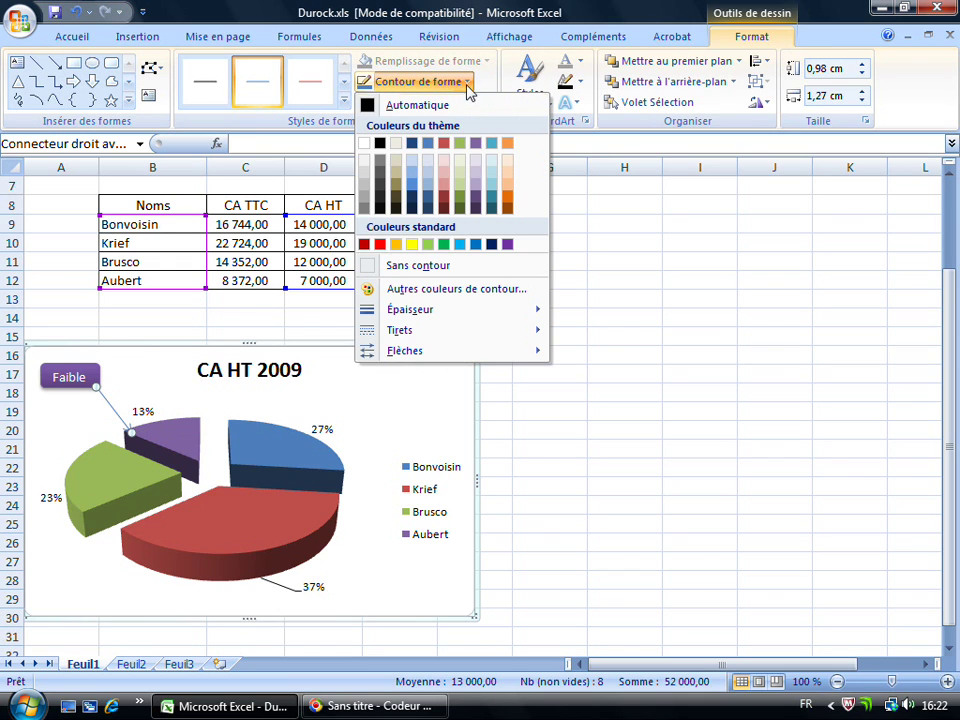
{"action": "left_click", "coordinate": [510, 245]}
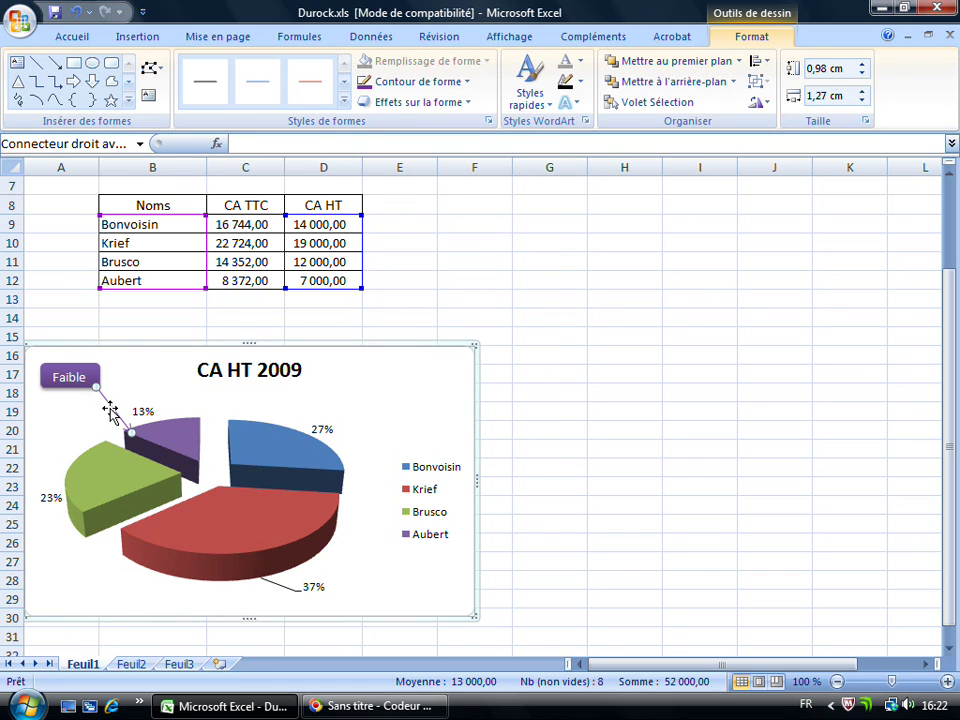
{"action": "left_click", "coordinate": [466, 81]}
{"action": "mouse_move", "coordinate": [463, 320]}
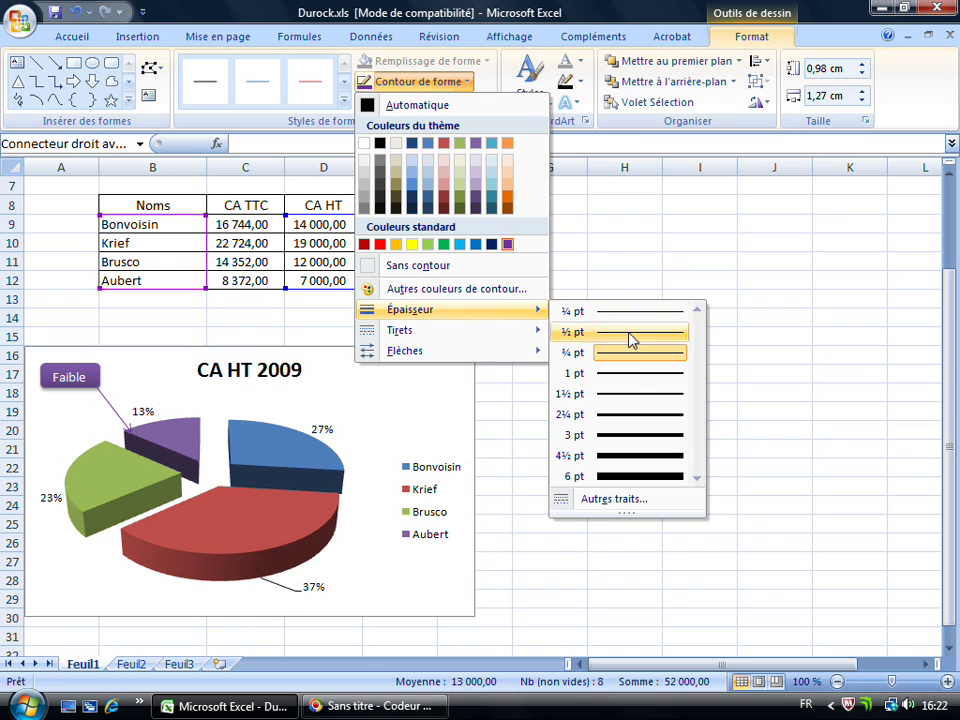
{"action": "left_click", "coordinate": [636, 374]}
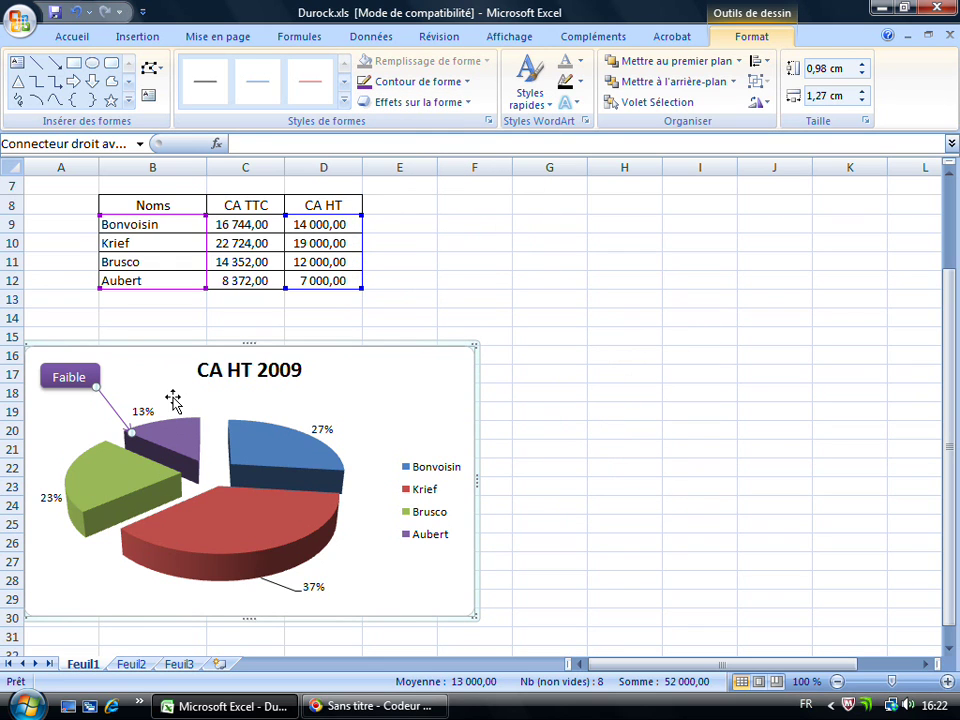
{"action": "left_click", "coordinate": [372, 370]}
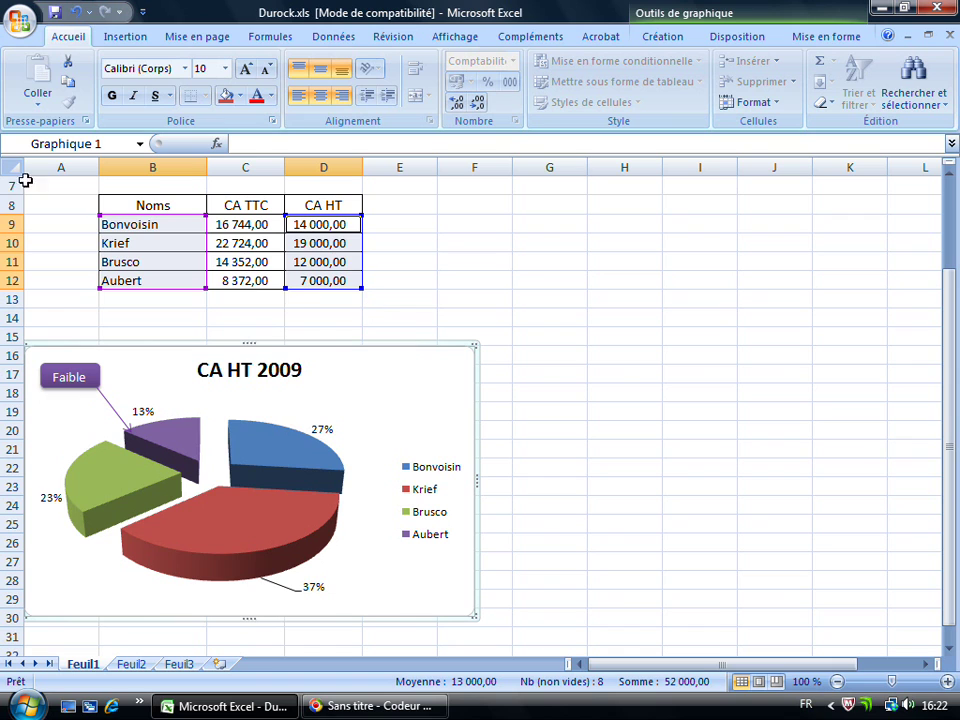
Check the print preview while the chart is selected, and close it
{"action": "scroll", "coordinate": [301, 324], "scroll_direction": "up", "scroll_amount": 2}
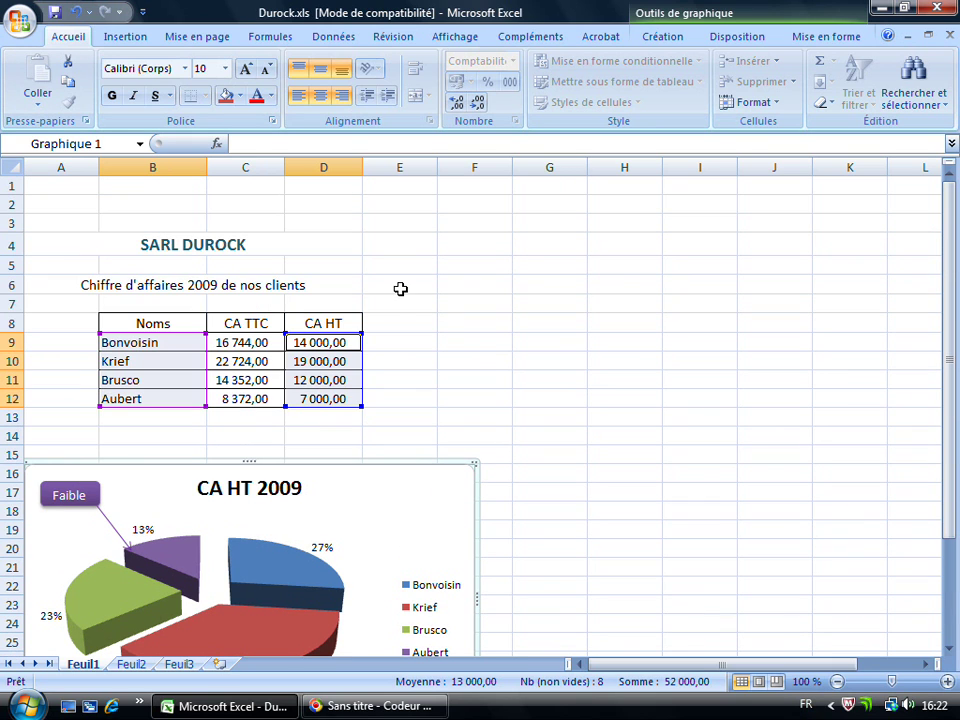
{"action": "left_click", "coordinate": [17, 24]}
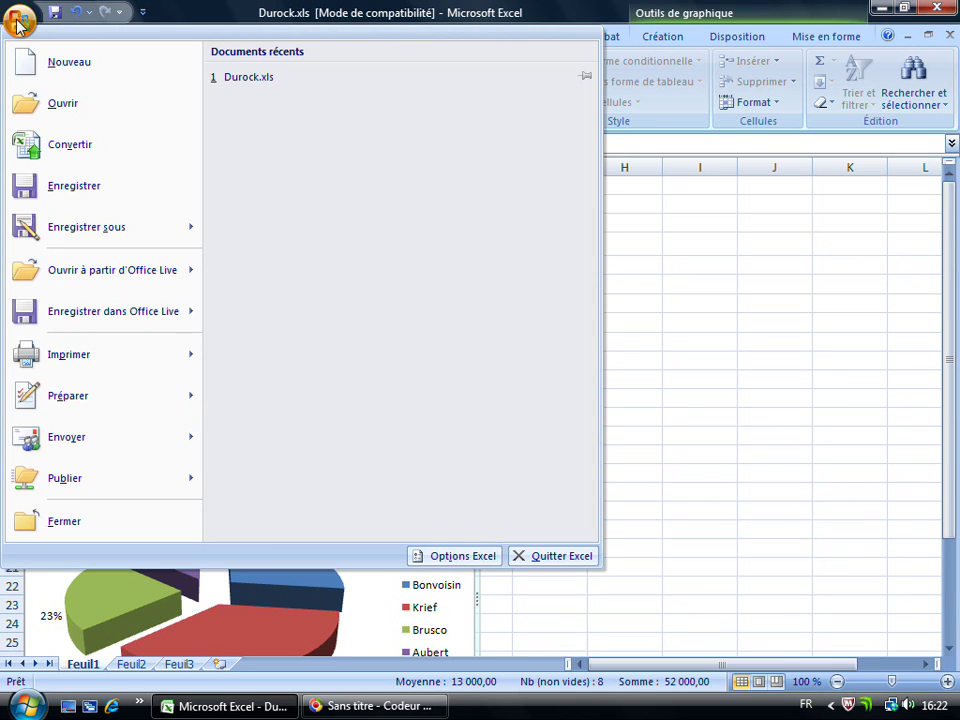
{"action": "mouse_move", "coordinate": [47, 354]}
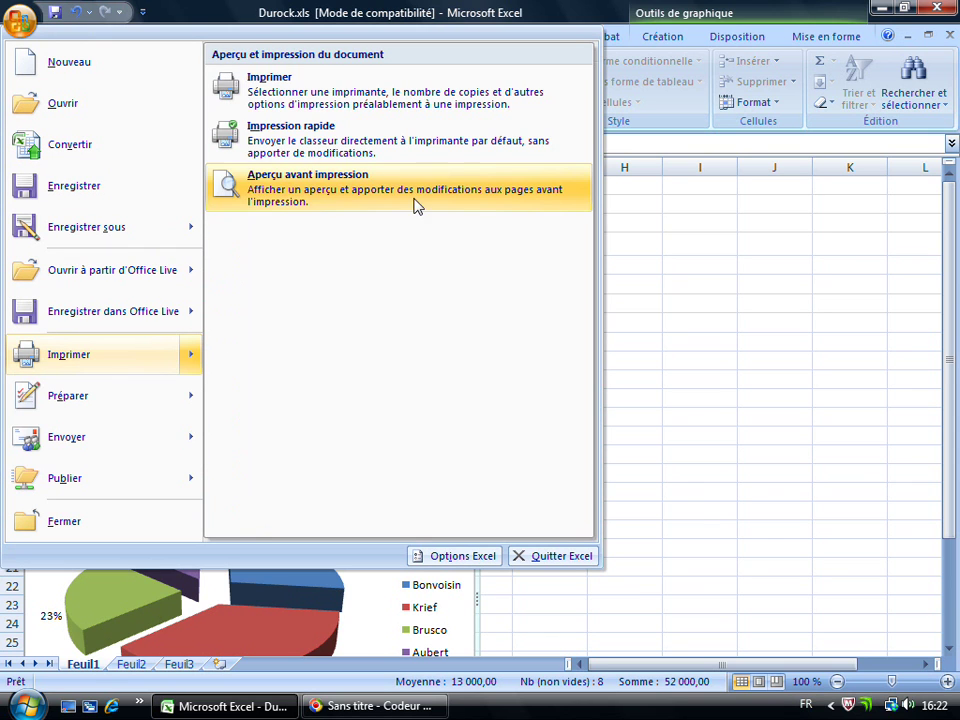
{"action": "left_click", "coordinate": [336, 199]}
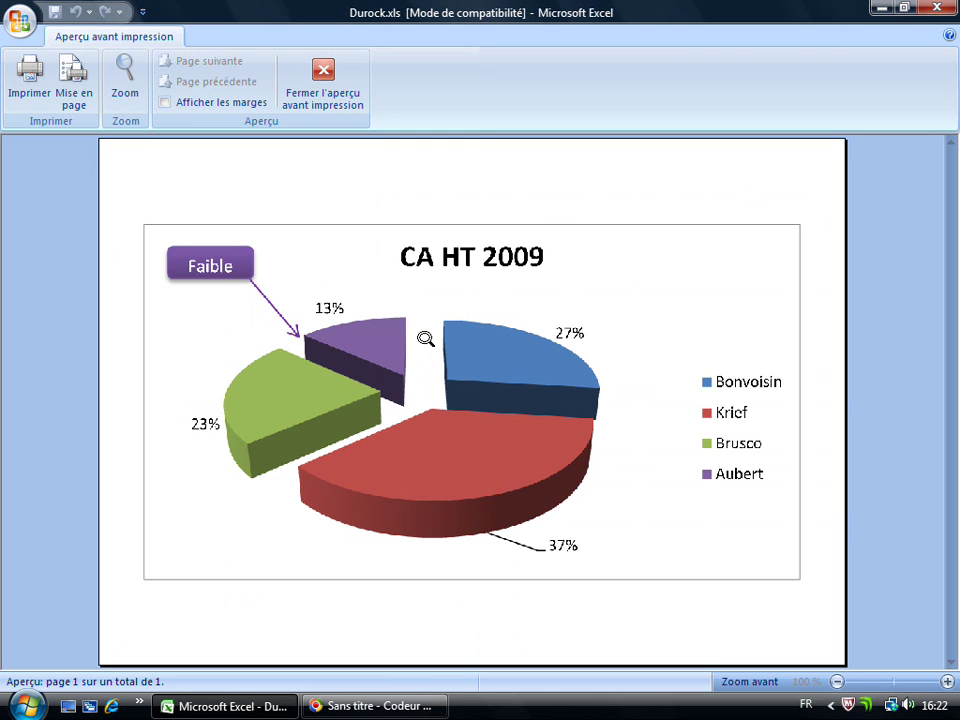
{"action": "left_click", "coordinate": [323, 88]}
Deselect the chart by selecting cell E12, check the sheet's print preview, and close it
{"action": "scroll", "coordinate": [449, 376], "scroll_direction": "down", "scroll_amount": 2}
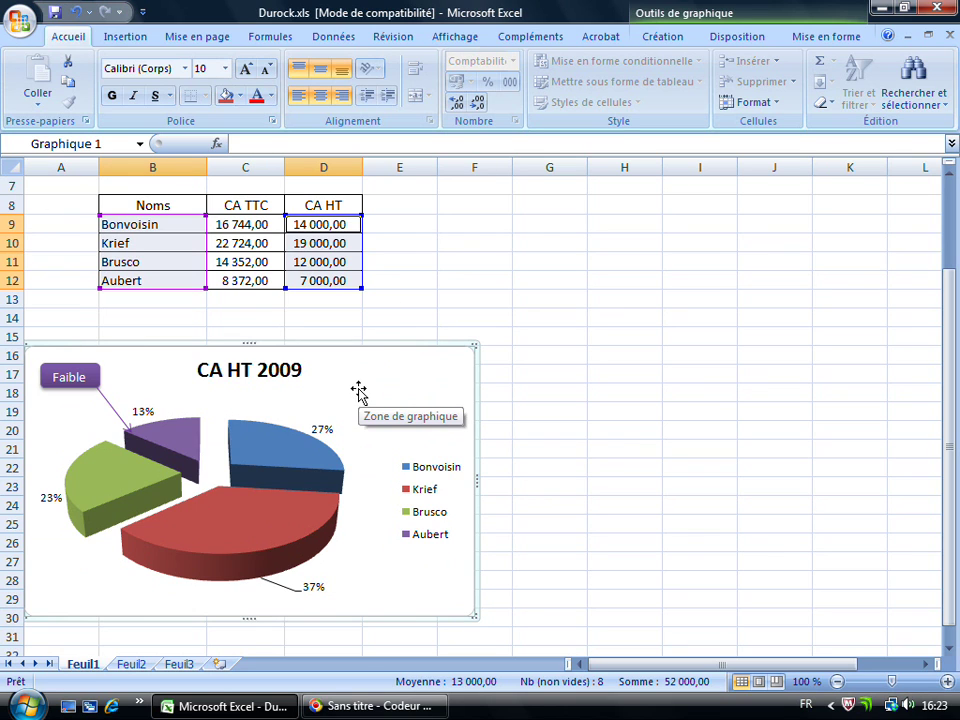
{"action": "left_click", "coordinate": [418, 281]}
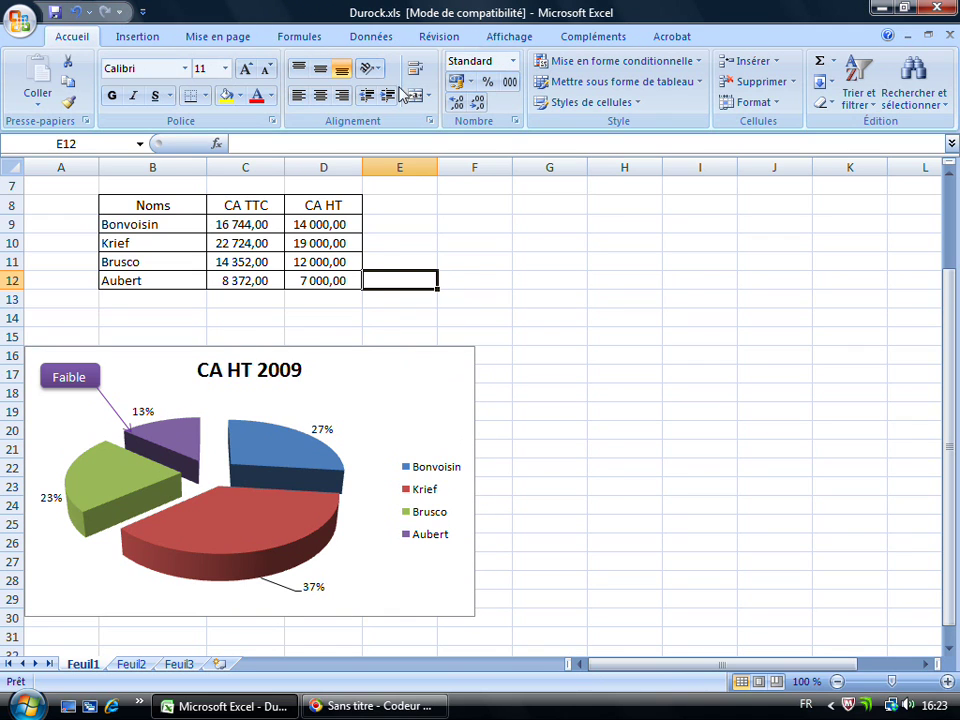
{"action": "left_click", "coordinate": [20, 20]}
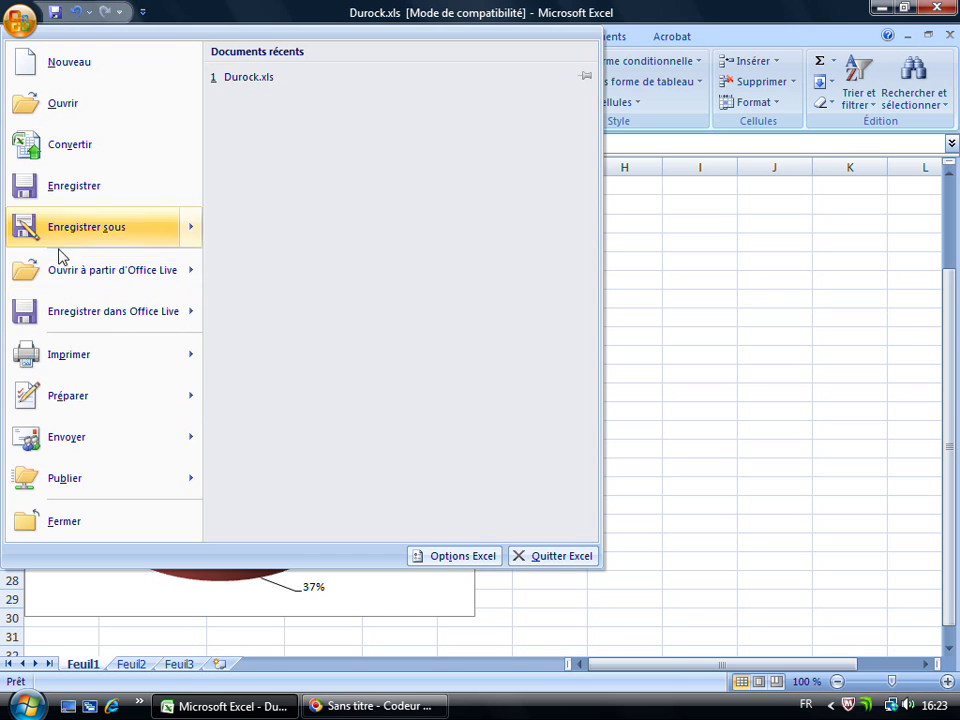
{"action": "mouse_move", "coordinate": [81, 356]}
{"action": "left_click", "coordinate": [328, 191]}
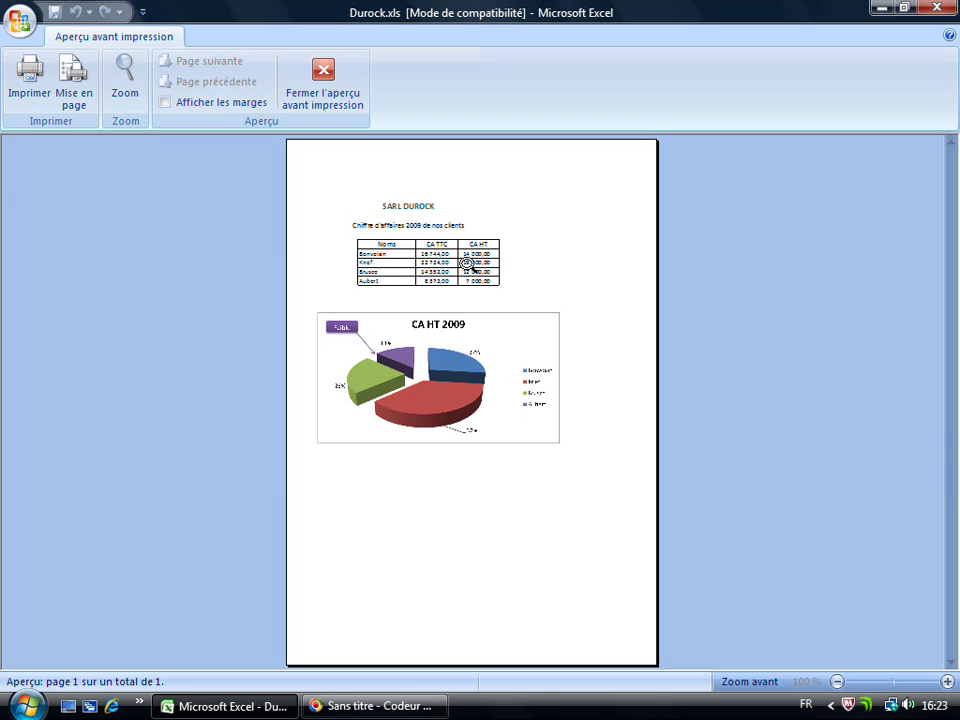
{"action": "left_click", "coordinate": [322, 76]}
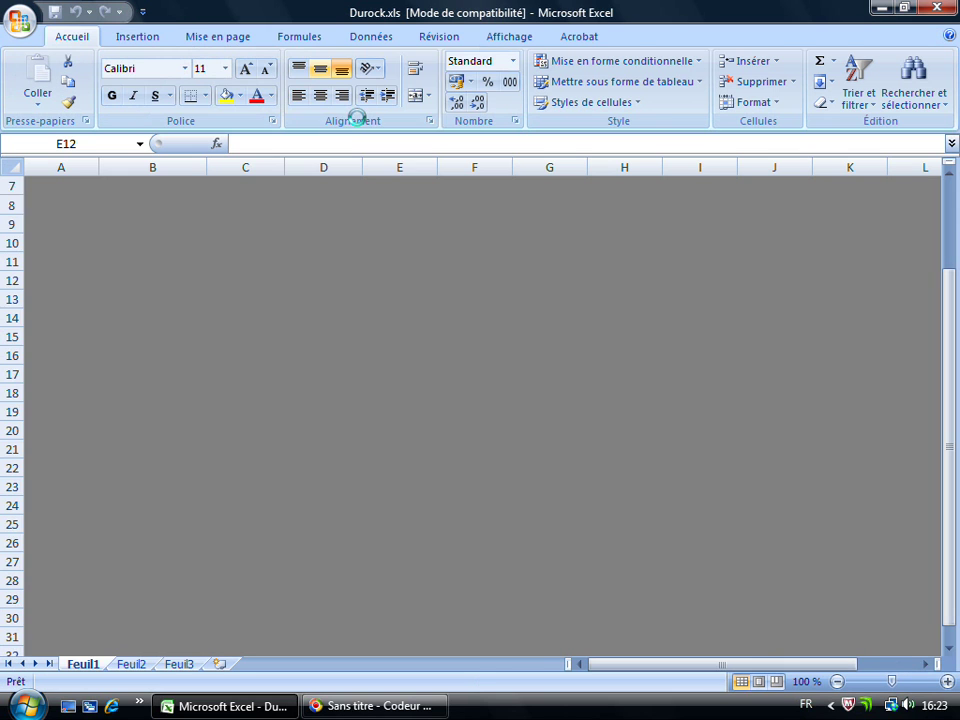
Unmerge the "SARL DUROCK" title cell spanning A4 to D4
{"action": "scroll", "coordinate": [288, 330], "scroll_direction": "up", "scroll_amount": 2}
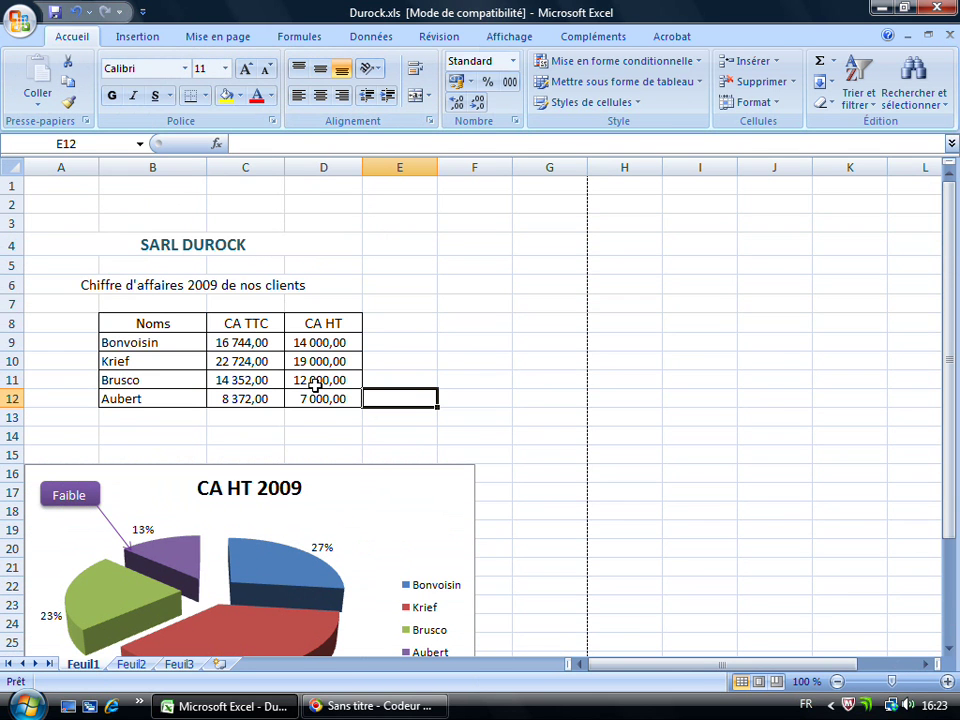
{"action": "left_click", "coordinate": [69, 246]}
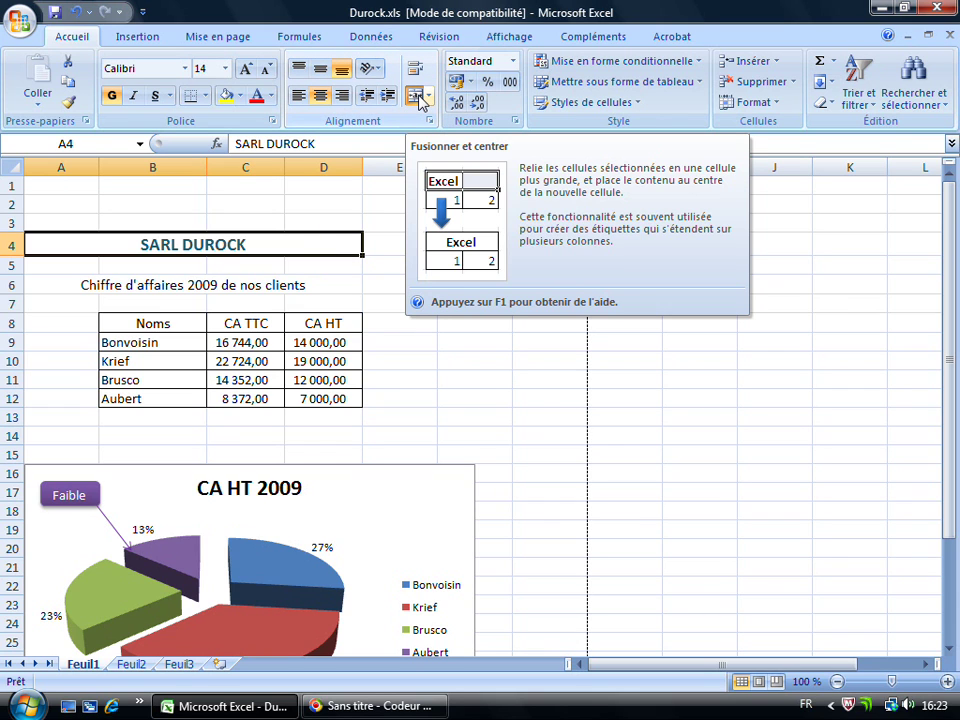
{"action": "left_click", "coordinate": [421, 98]}
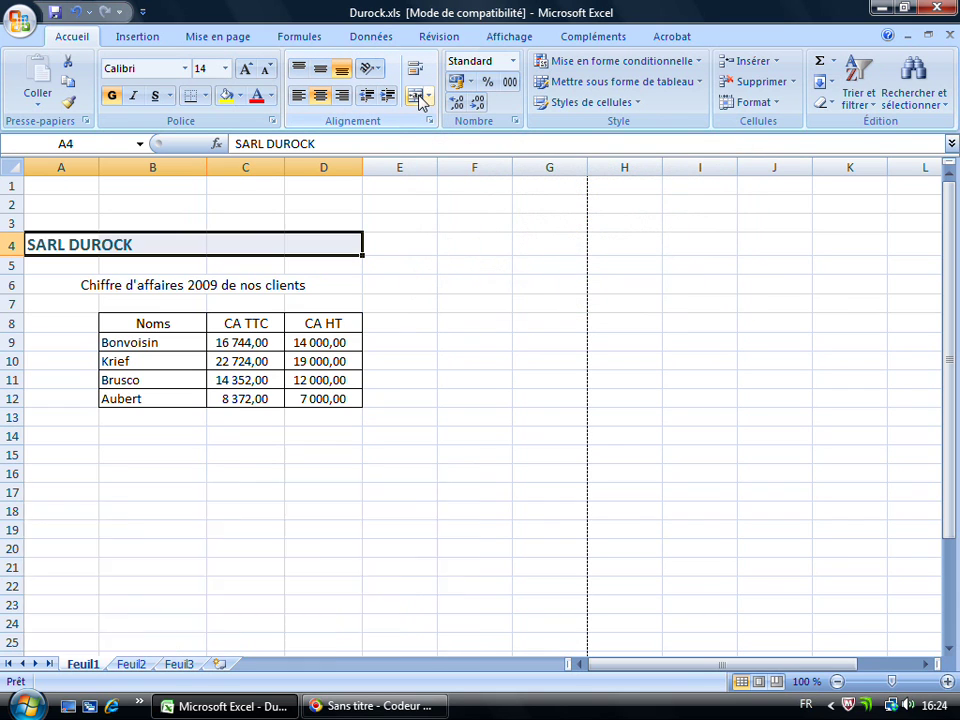
Examine the separated cells of the title row one by one, from A4 to D4
{"action": "left_click", "coordinate": [73, 267]}
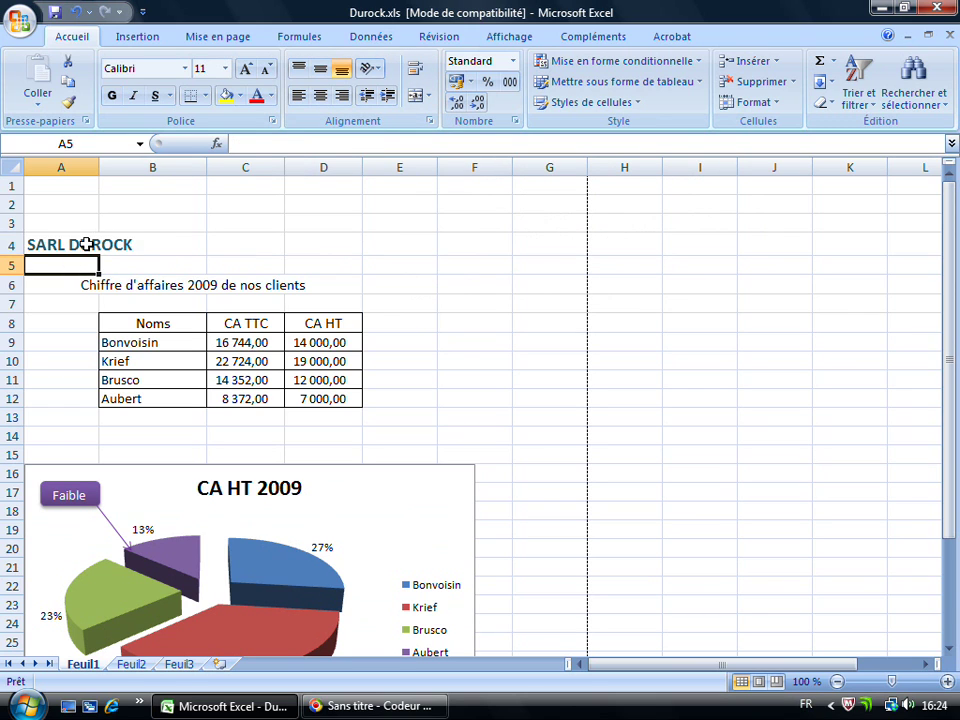
{"action": "left_click", "coordinate": [87, 244]}
{"action": "left_click", "coordinate": [137, 242]}
{"action": "left_click", "coordinate": [66, 242]}
{"action": "left_click", "coordinate": [195, 247]}
{"action": "left_click", "coordinate": [264, 251]}
{"action": "left_click", "coordinate": [329, 240]}
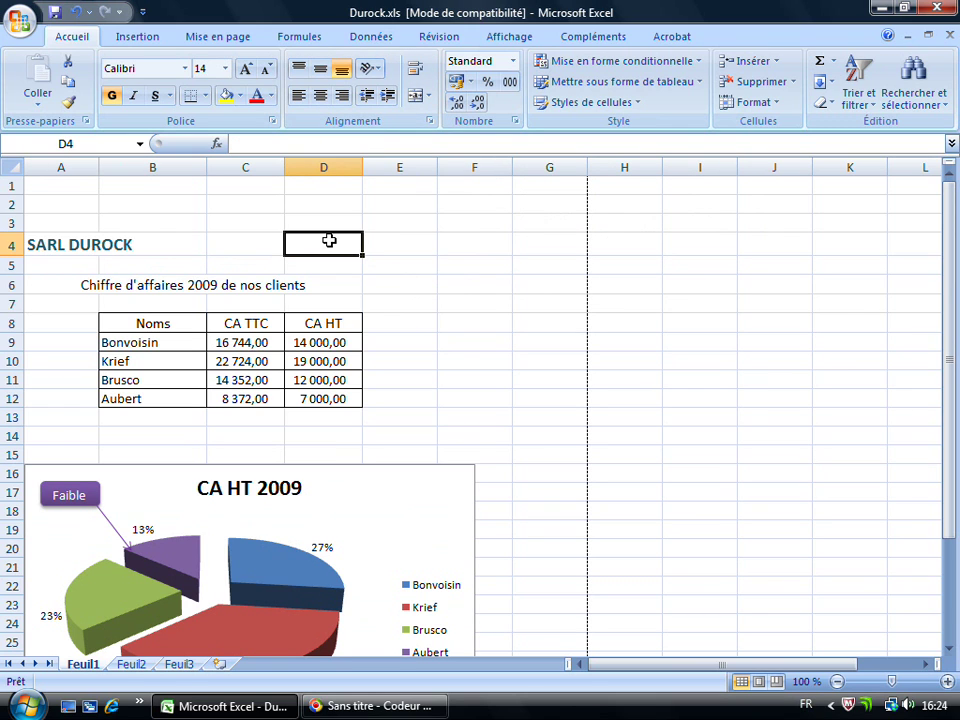
Move the "SARL DUROCK" title from A4 to B4, and merge and center it across B4 to D4
{"action": "left_click", "coordinate": [40, 243]}
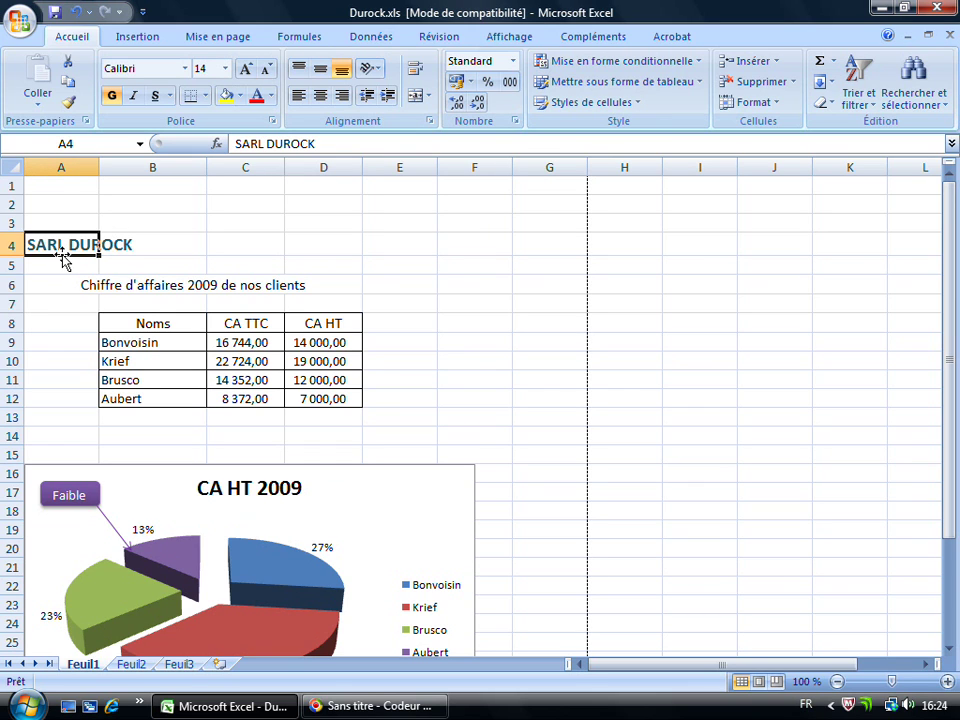
{"action": "left_click_drag", "start_coordinate": [62, 258], "coordinate": [137, 251]}
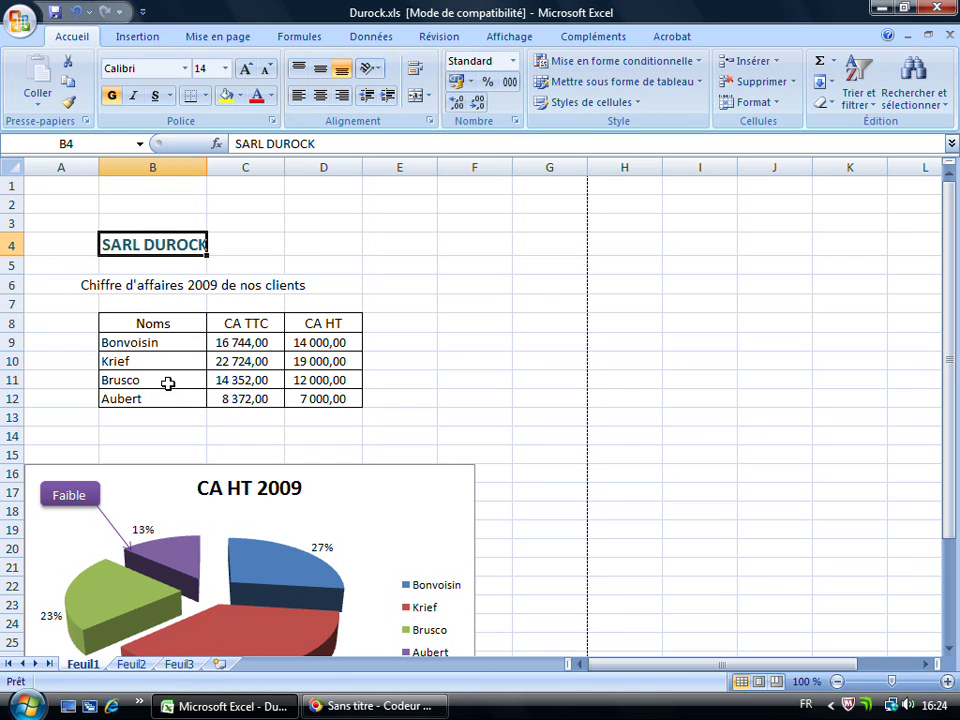
{"action": "left_click_drag", "start_coordinate": [127, 239], "coordinate": [310, 243]}
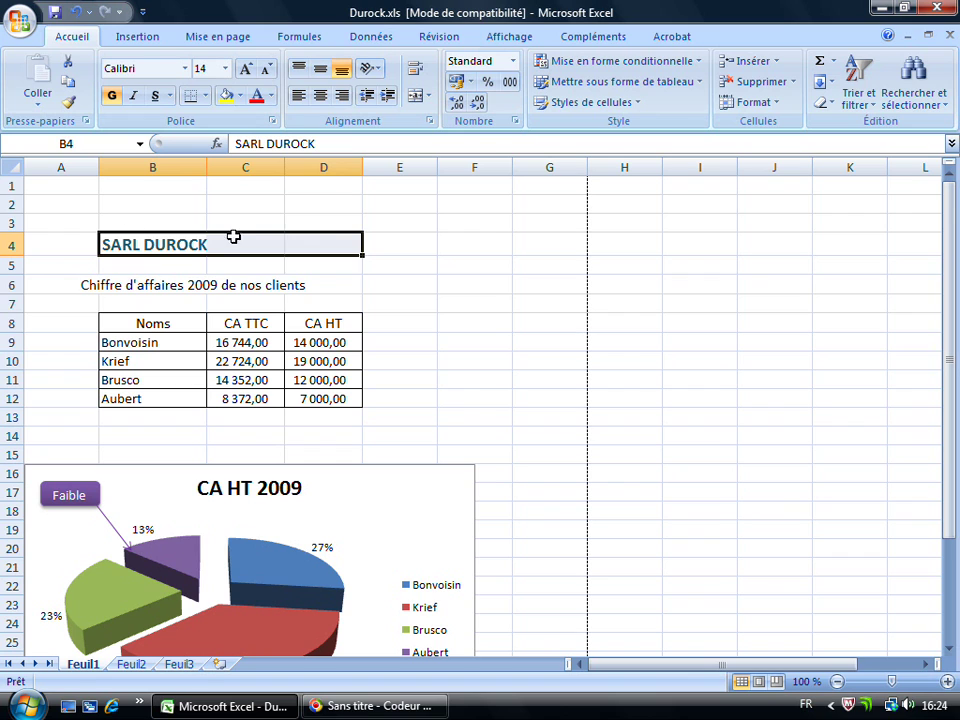
{"action": "left_click", "coordinate": [413, 97]}
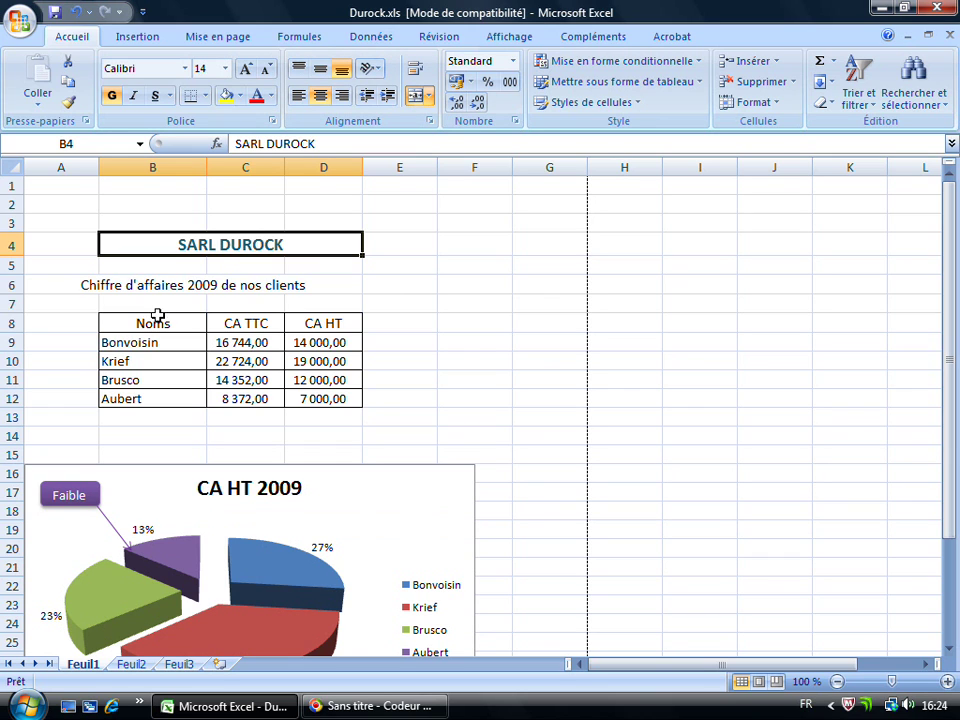
Unmerge the "Chiffre d'affaires 2009 de nos clients" subtitle spanning A6 to D6, and check the separated cells
{"action": "left_click", "coordinate": [42, 285]}
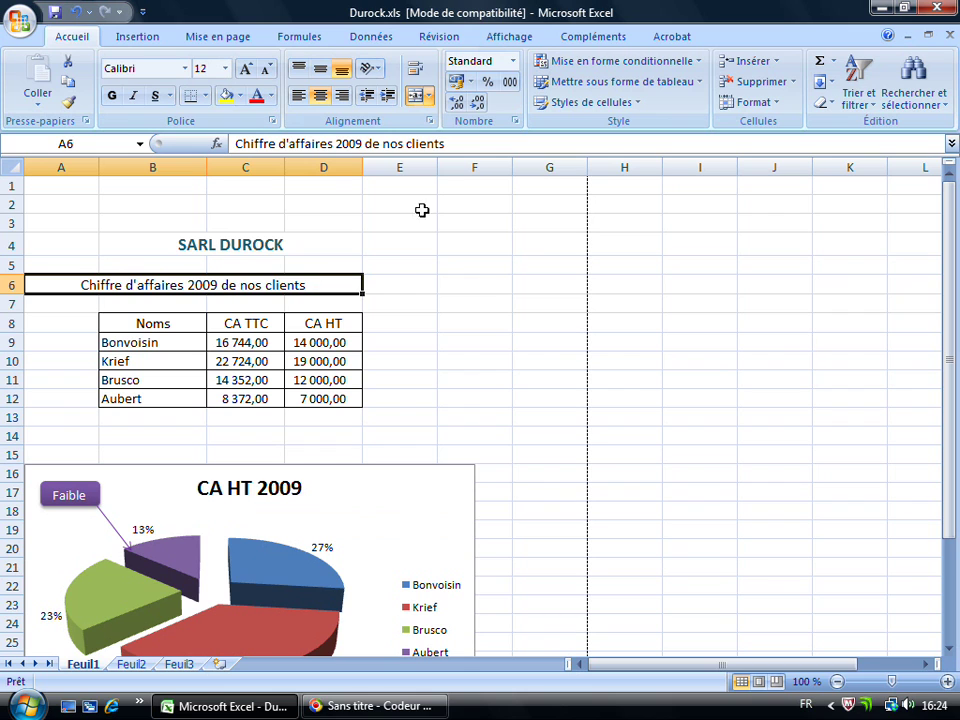
{"action": "left_click", "coordinate": [415, 95]}
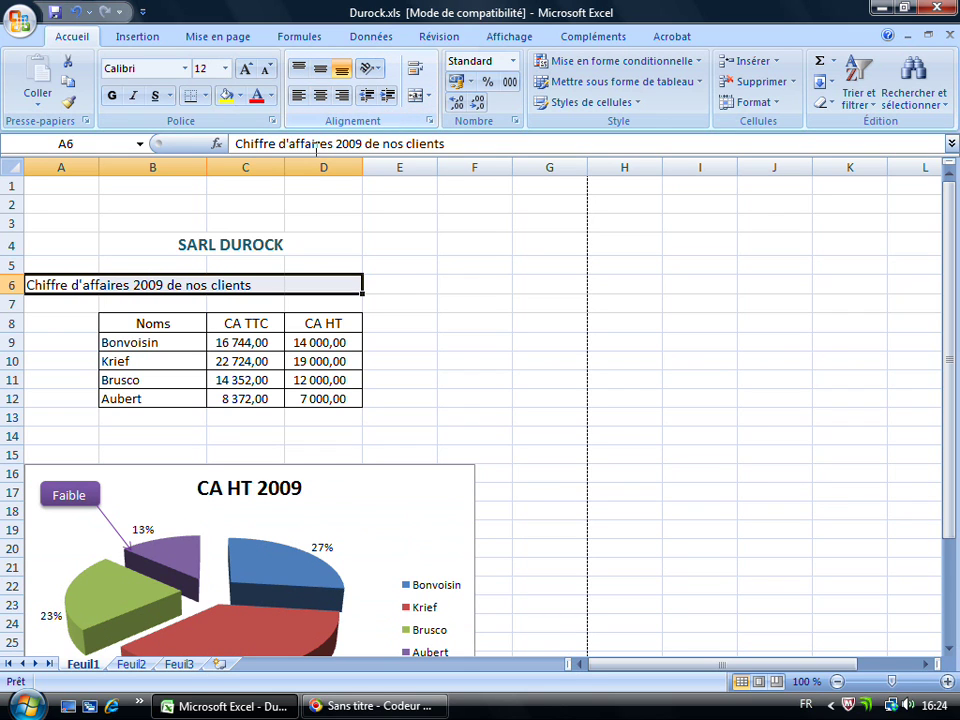
{"action": "left_click", "coordinate": [34, 305]}
{"action": "left_click", "coordinate": [113, 283]}
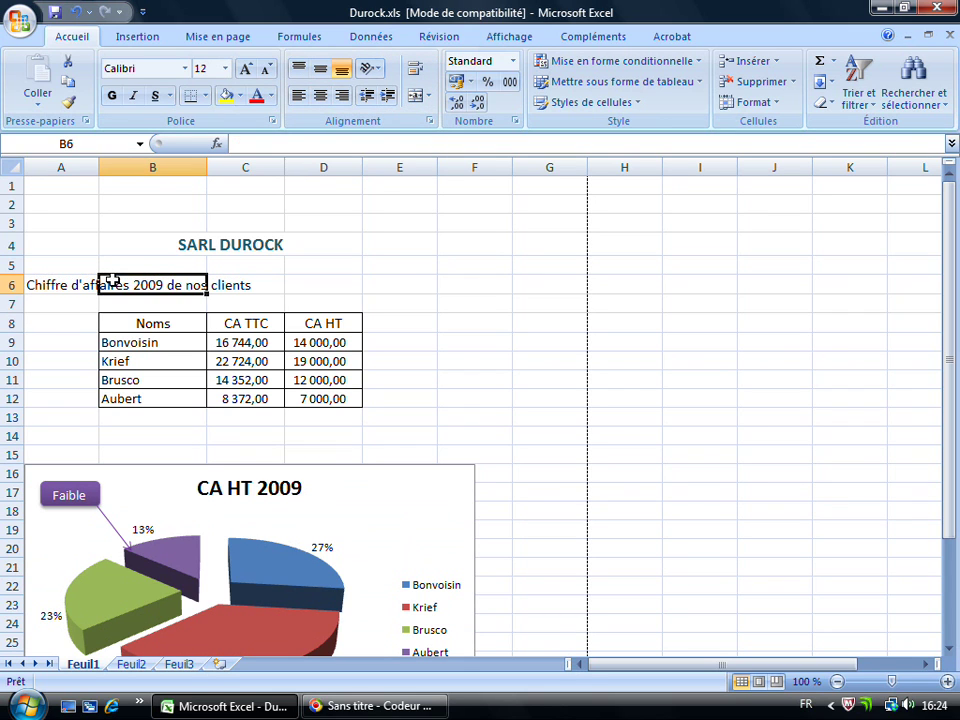
{"action": "left_click", "coordinate": [303, 283]}
Move the subtitle from A6 to B6, merge and center it across B6 to D6, and deselect it by selecting E13
{"action": "left_click", "coordinate": [42, 287]}
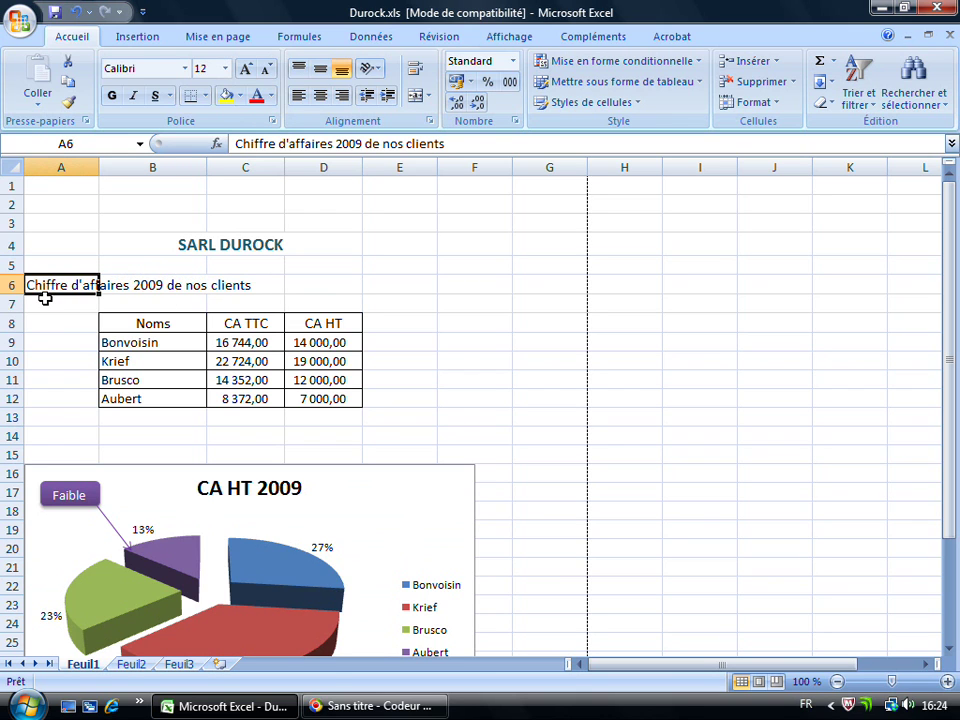
{"action": "left_click_drag", "start_coordinate": [48, 300], "coordinate": [318, 283]}
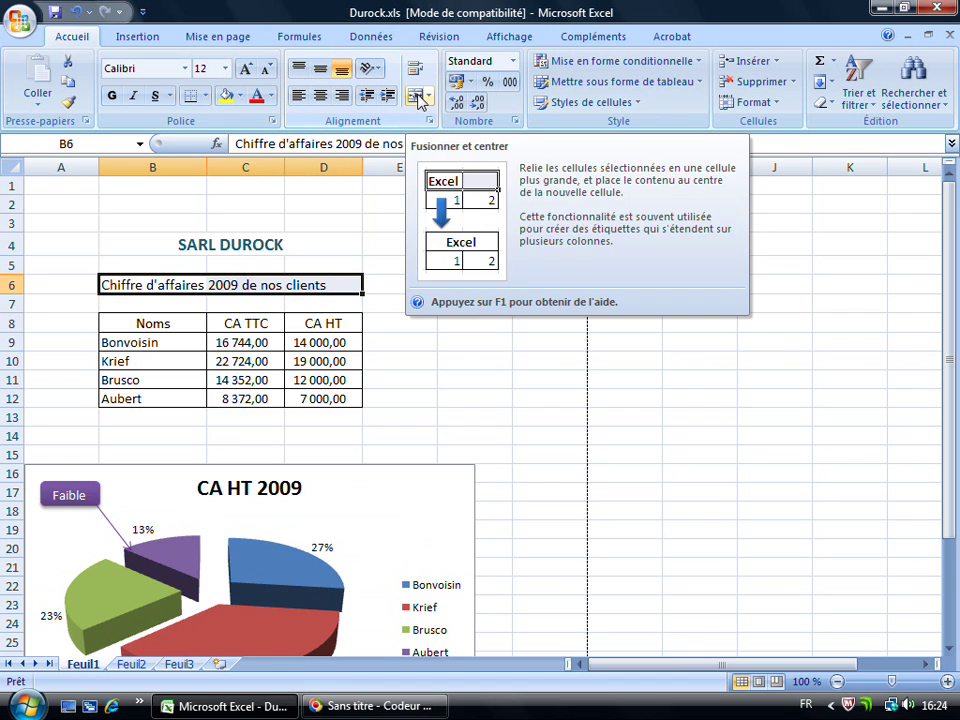
{"action": "left_click", "coordinate": [416, 97]}
{"action": "left_click", "coordinate": [408, 412]}
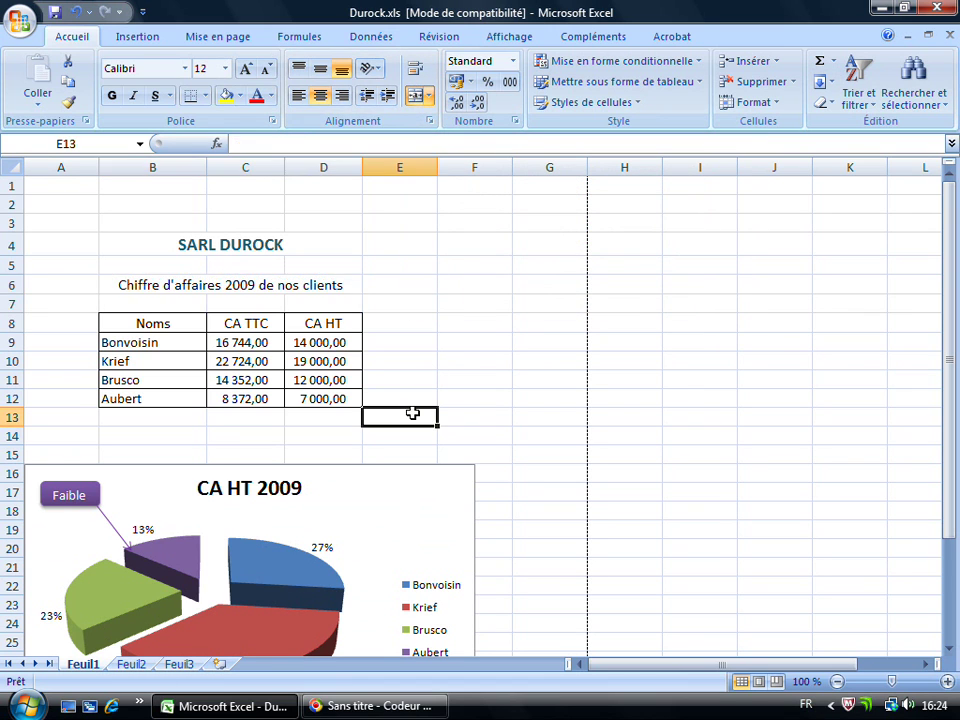
From the sheet's print preview, center the content horizontally on the page through the page setup margins, and close the preview
{"action": "left_click", "coordinate": [20, 18]}
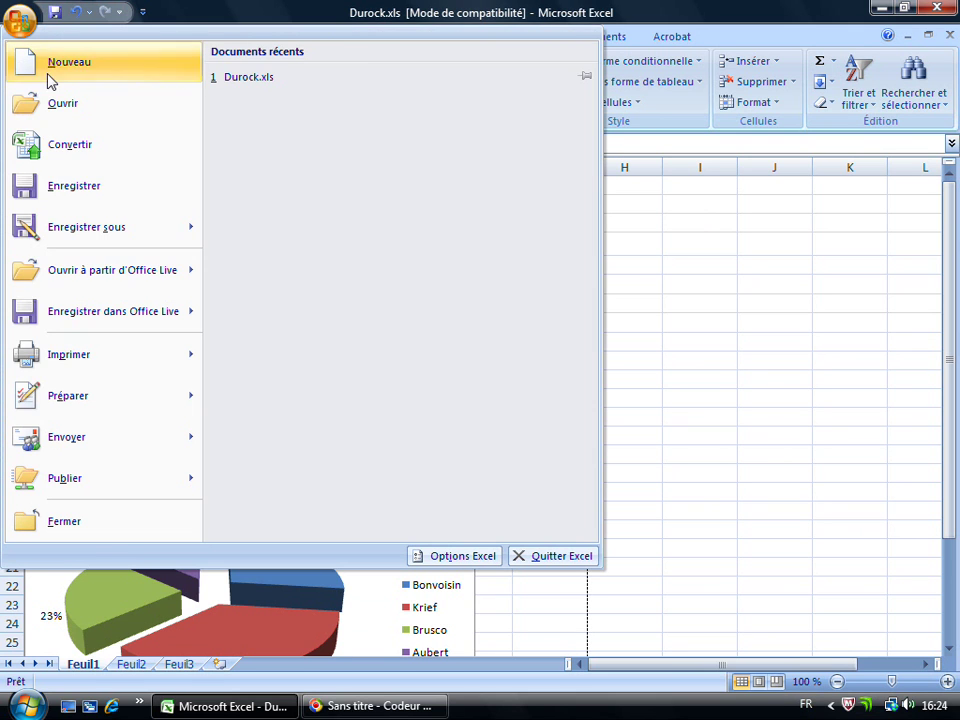
{"action": "mouse_move", "coordinate": [55, 366]}
{"action": "left_click", "coordinate": [285, 186]}
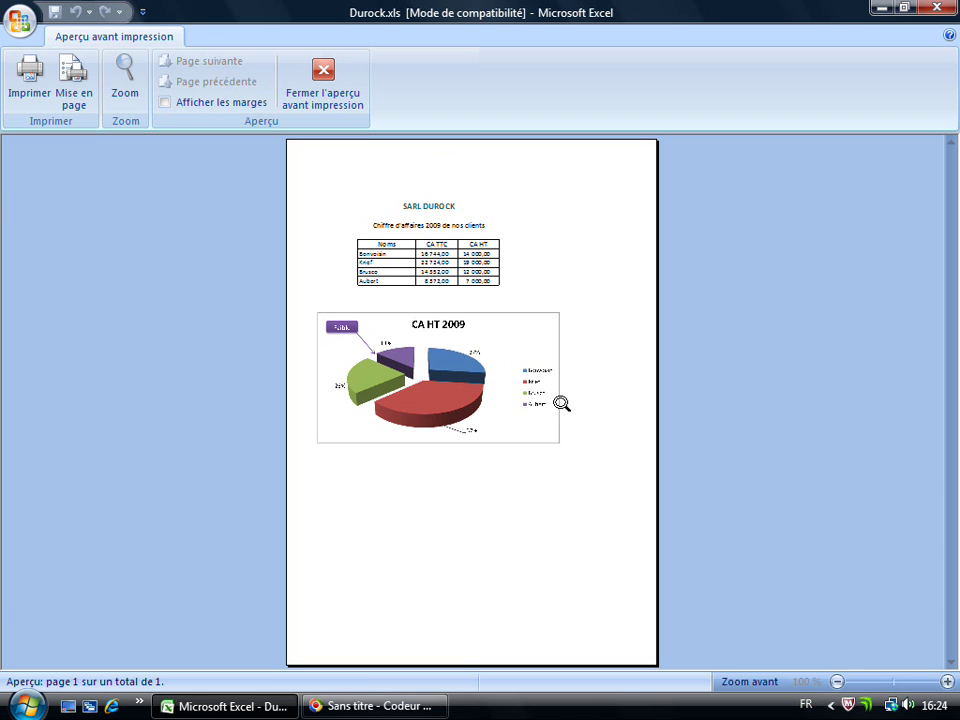
{"action": "left_click", "coordinate": [73, 85]}
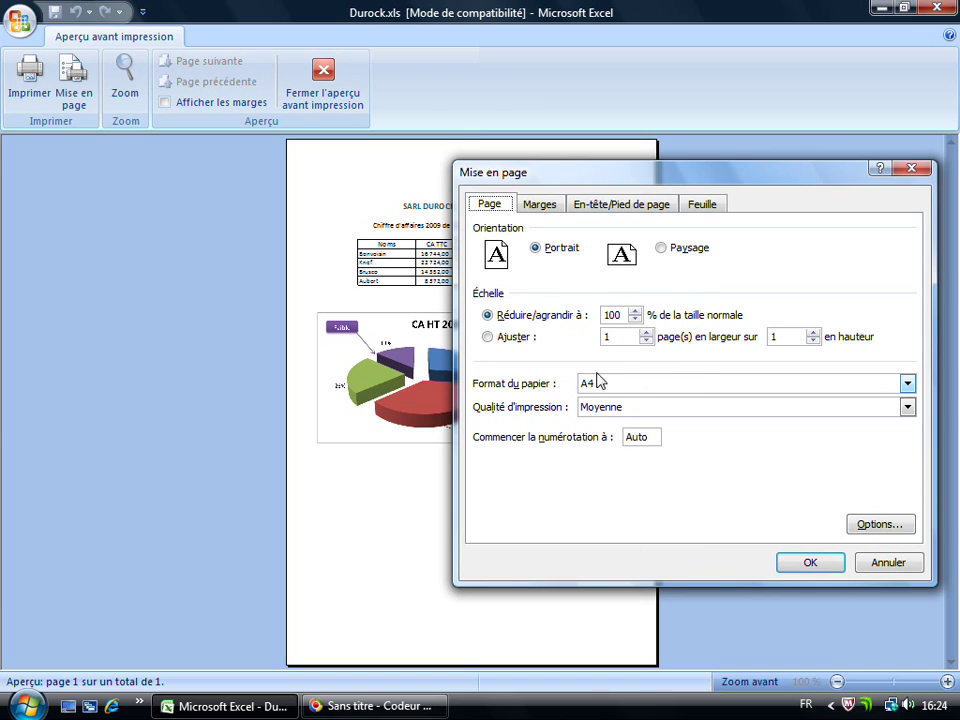
{"action": "left_click", "coordinate": [541, 205]}
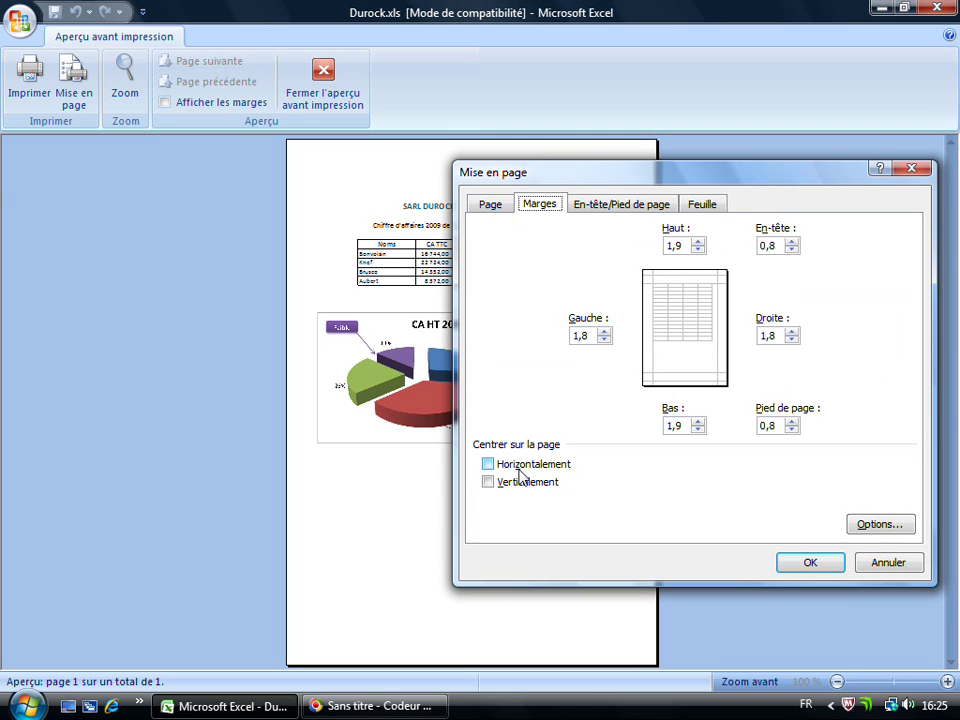
{"action": "left_click", "coordinate": [488, 464]}
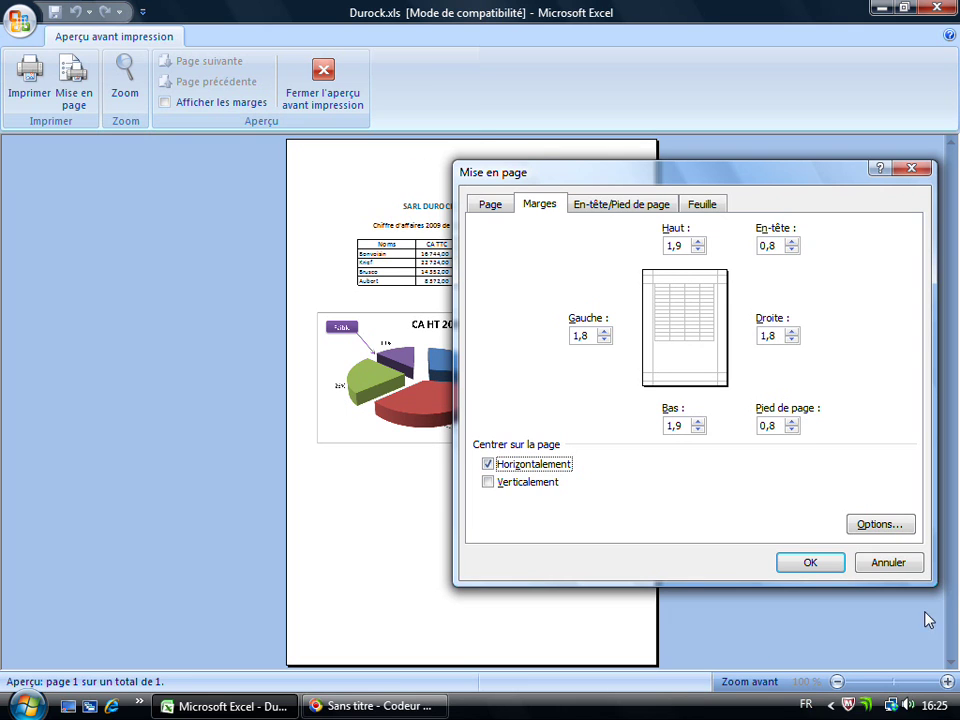
{"action": "left_click", "coordinate": [812, 562]}
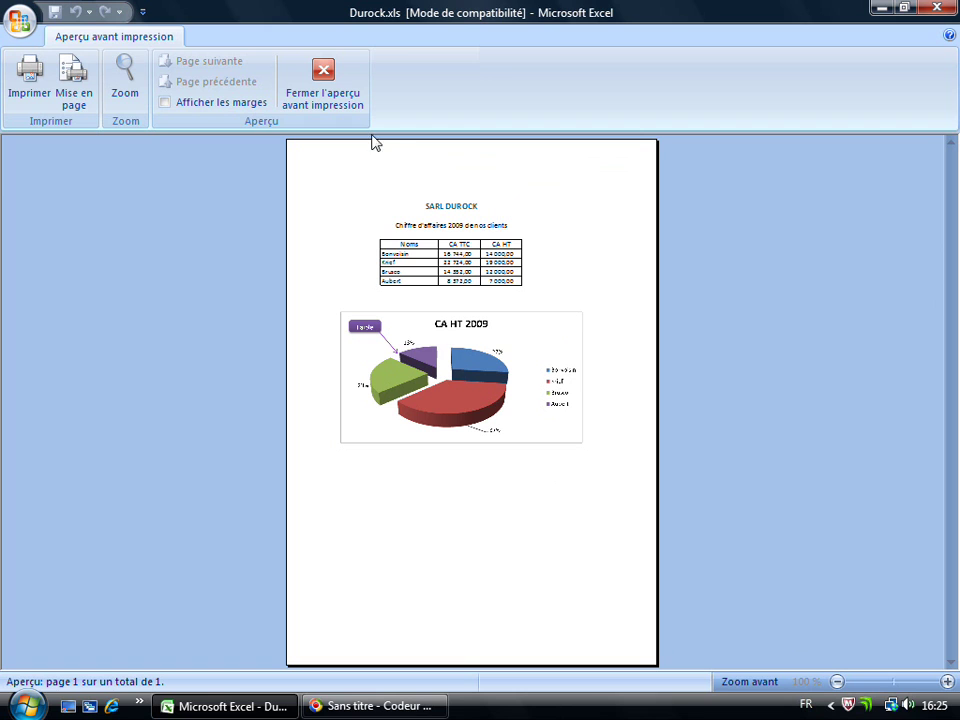
{"action": "left_click", "coordinate": [338, 85]}
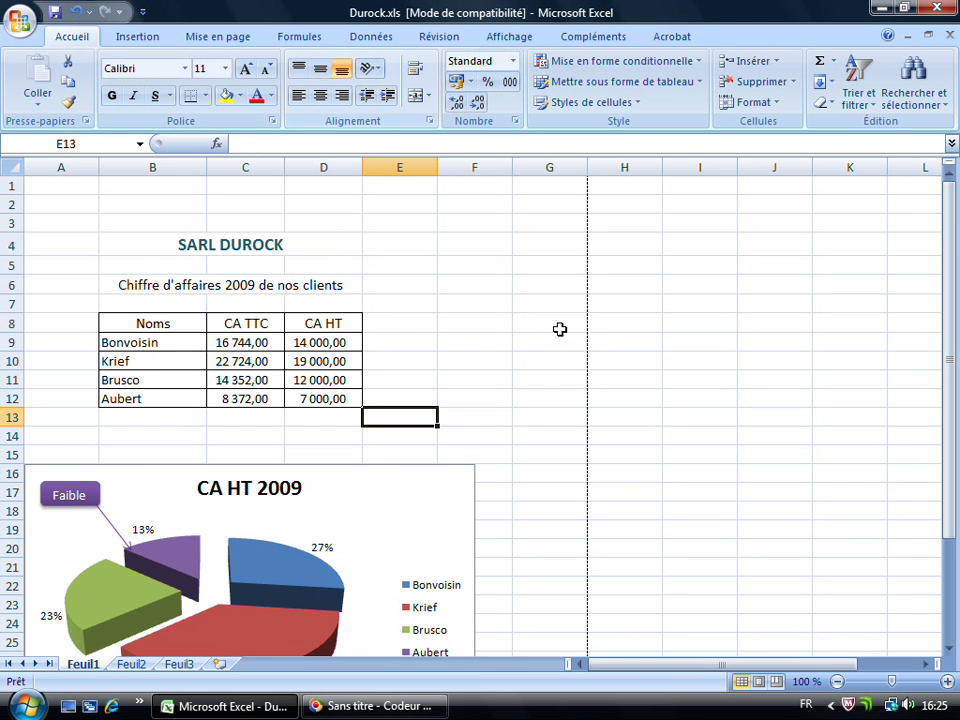